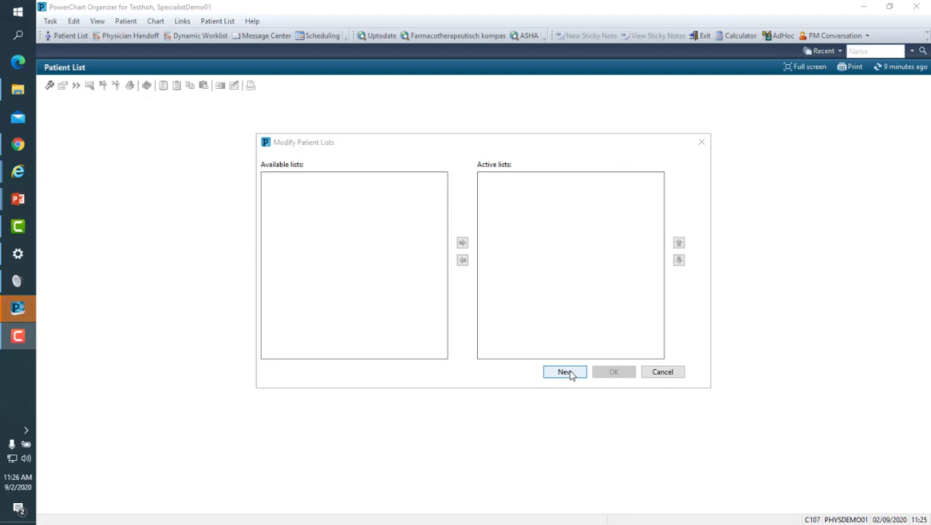
- Start a new Provider Group patient list and include the CARDIOLOGY provider group
{"action": "left_click", "coordinate": [565, 373]}
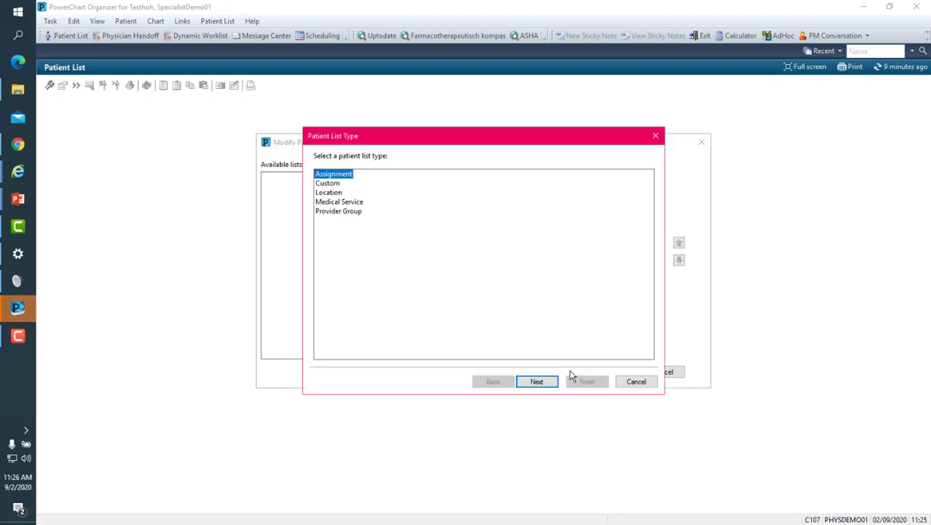
{"action": "left_click", "coordinate": [333, 211]}
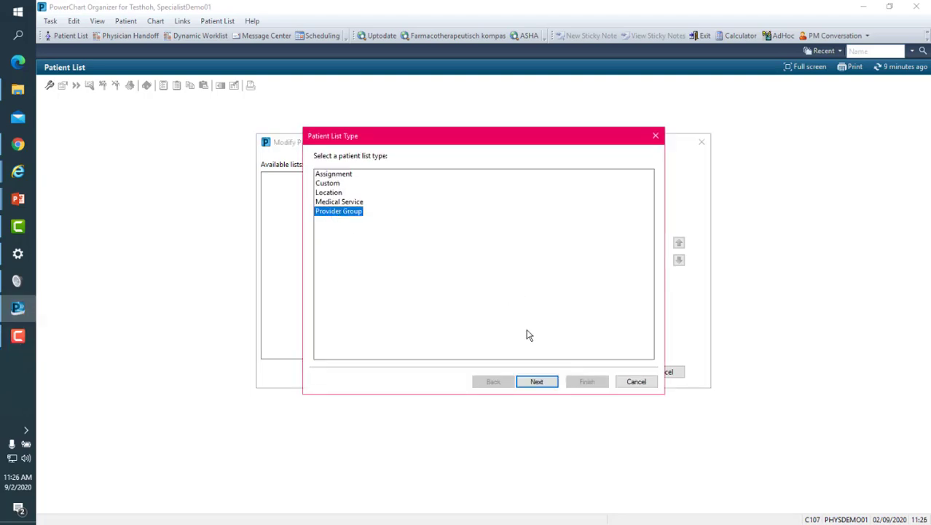
{"action": "left_click", "coordinate": [538, 384]}
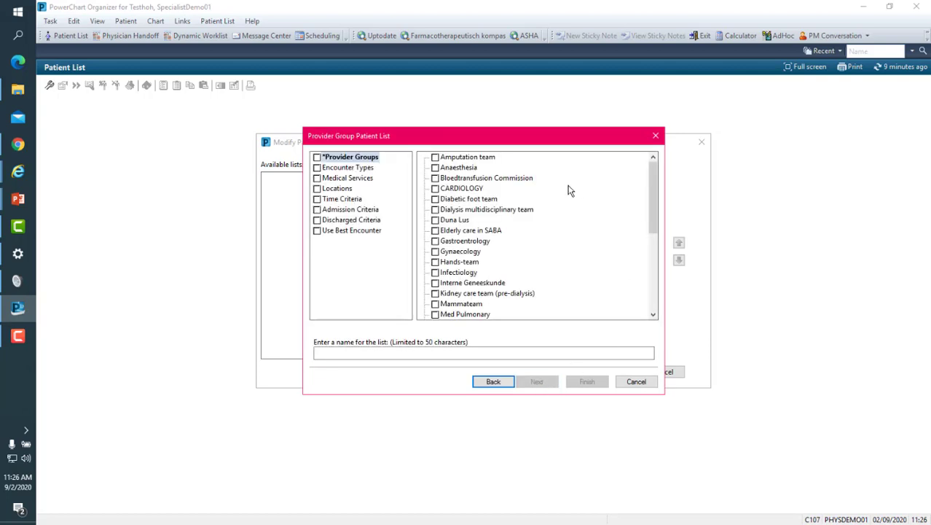
{"action": "left_click", "coordinate": [437, 190]}
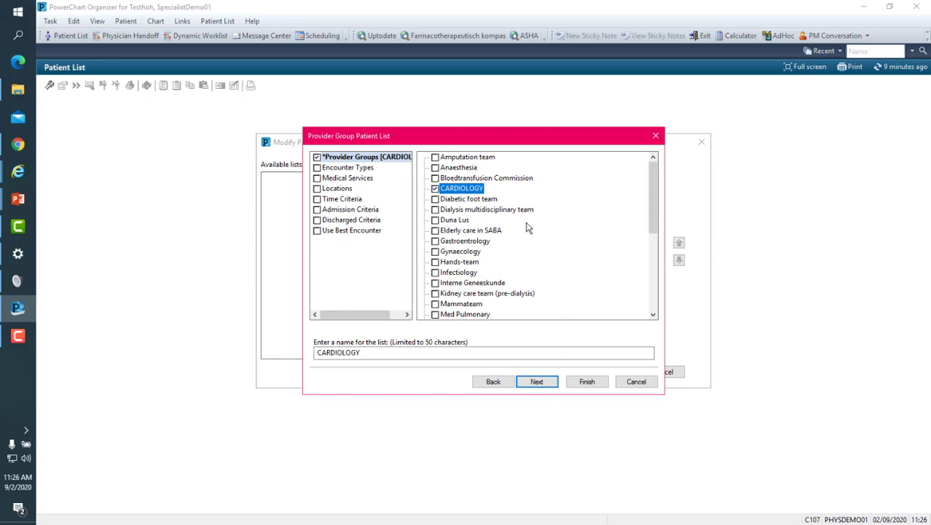
- Limit the cardiology list to Inpatient encounters and to patients that have not been discharged
{"action": "left_click", "coordinate": [319, 168]}
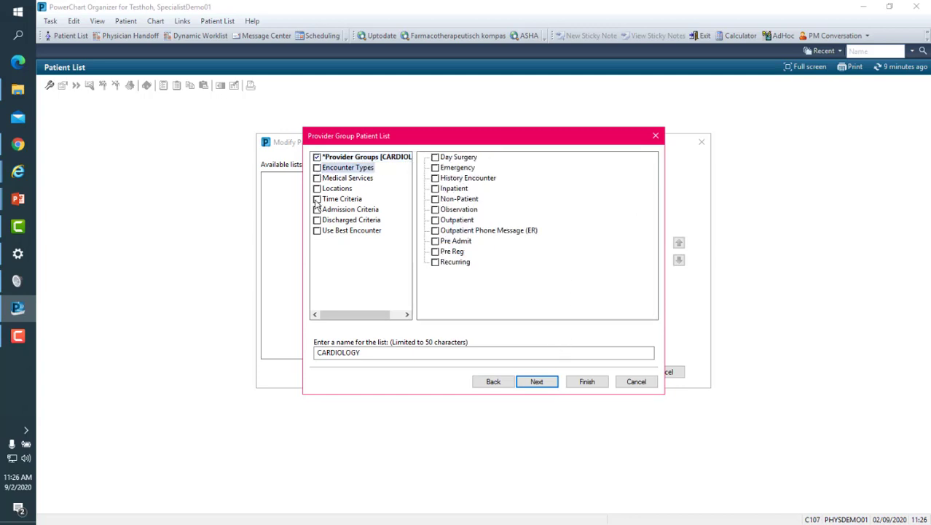
{"action": "left_click", "coordinate": [435, 190]}
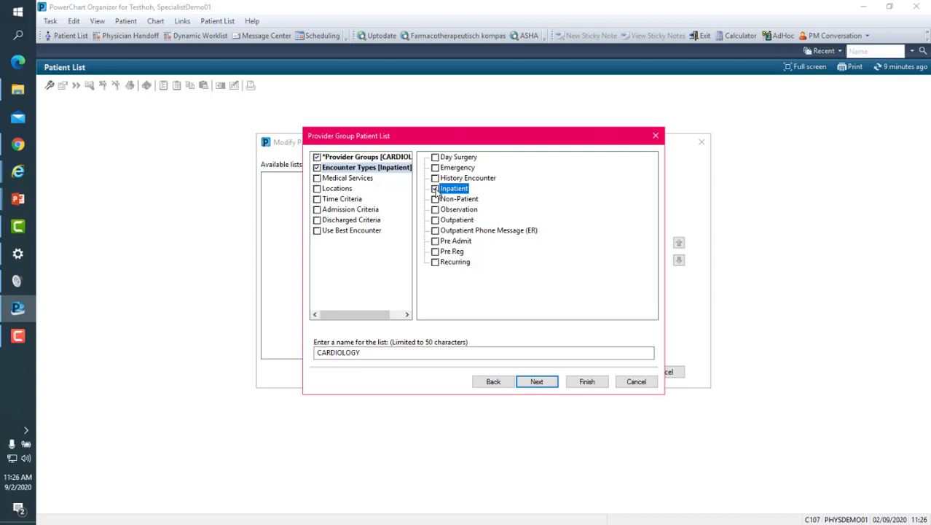
{"action": "left_click", "coordinate": [319, 222]}
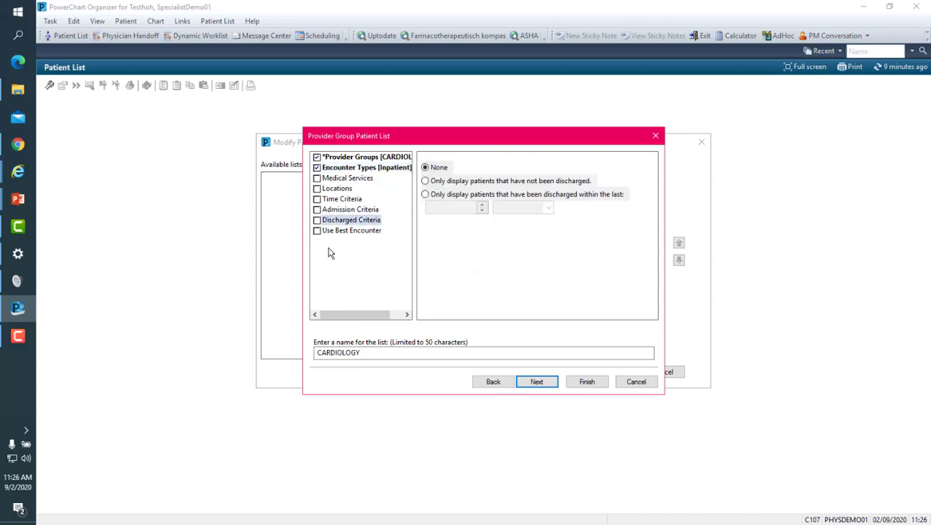
{"action": "left_click", "coordinate": [425, 181]}
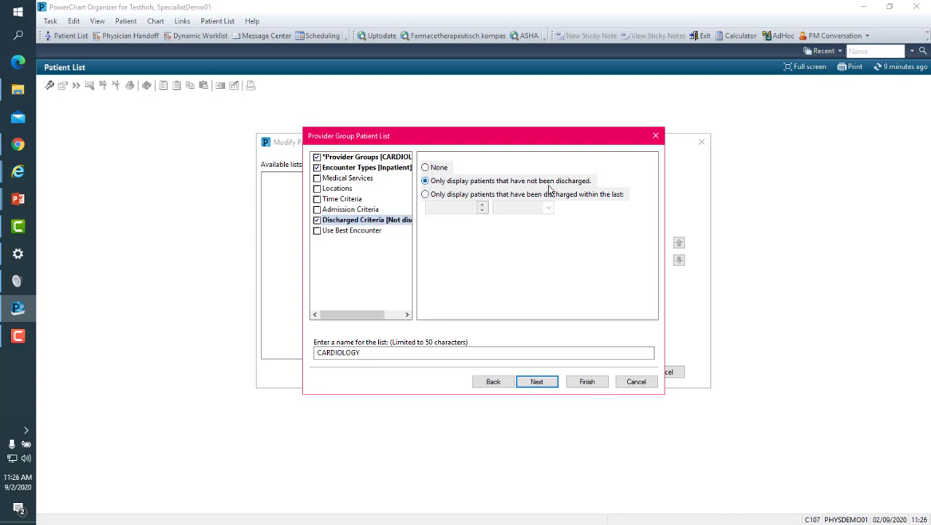
- Name the list "CARDIOLOGY inpatient" and finish creating it
{"action": "left_click", "coordinate": [374, 354]}
{"action": "type", "text": "inpatient"}
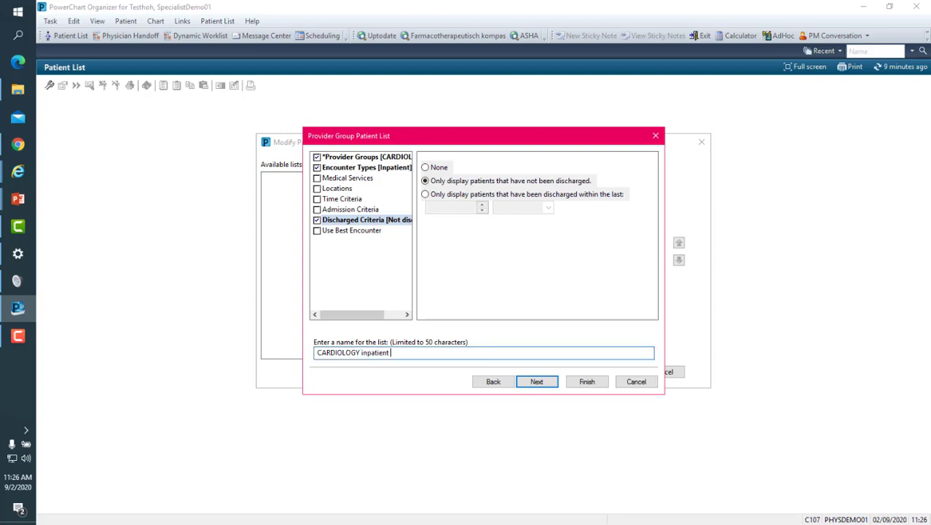
{"action": "left_click", "coordinate": [587, 381]}
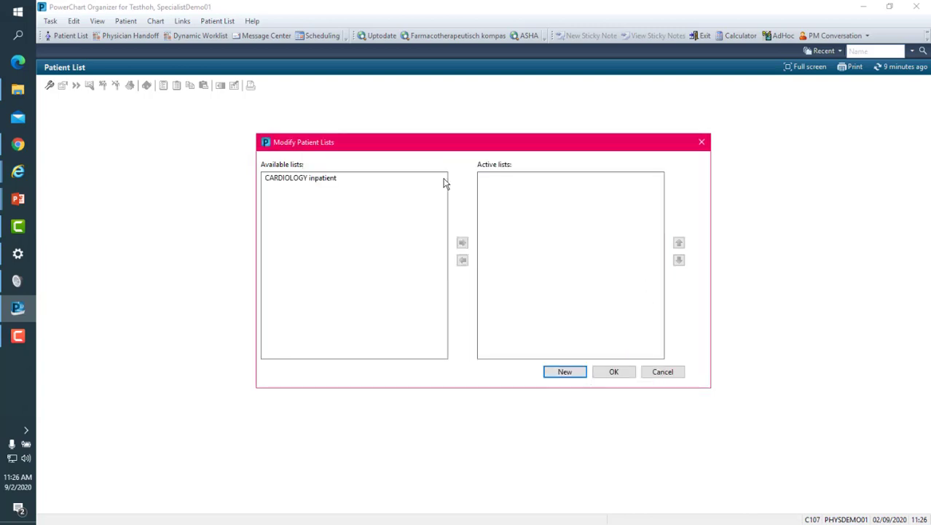
- Make the CARDIOLOGY inpatient list active and apply the patient list changes
{"action": "left_click", "coordinate": [311, 182]}
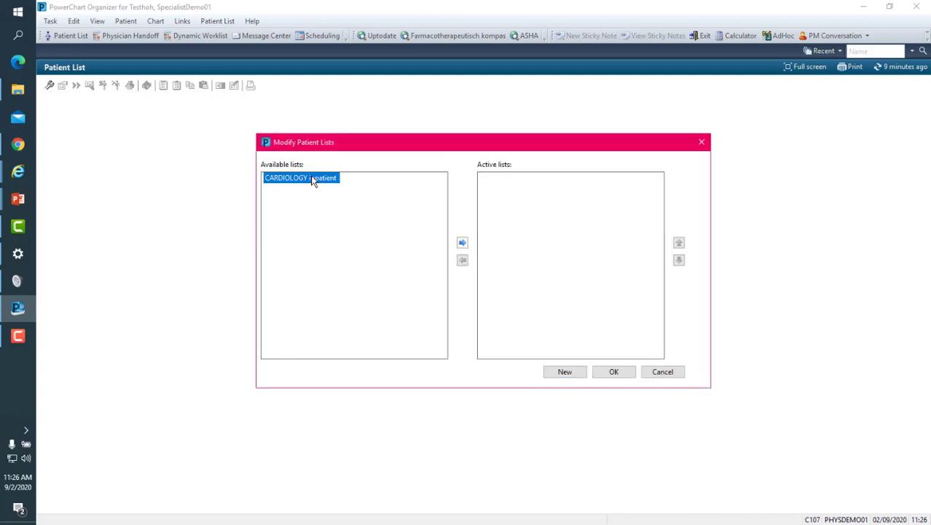
{"action": "left_click", "coordinate": [463, 243]}
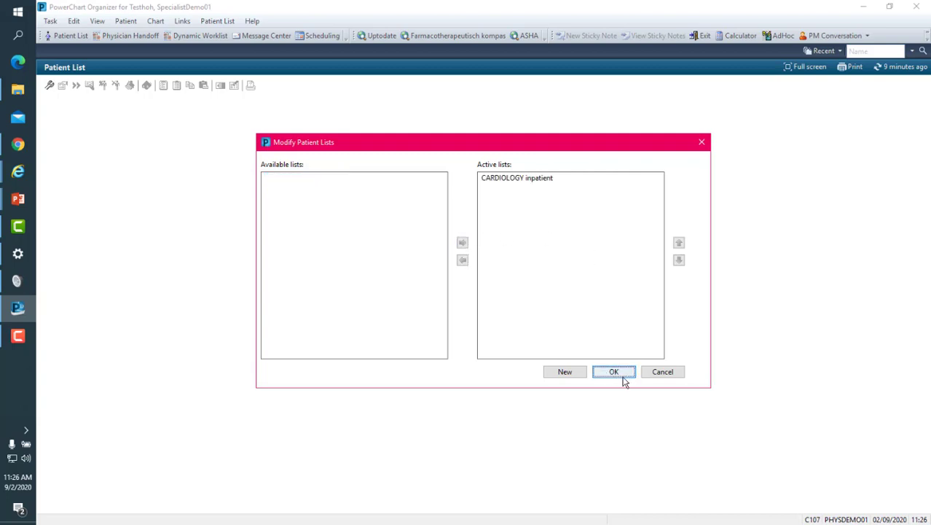
{"action": "left_click", "coordinate": [616, 372]}
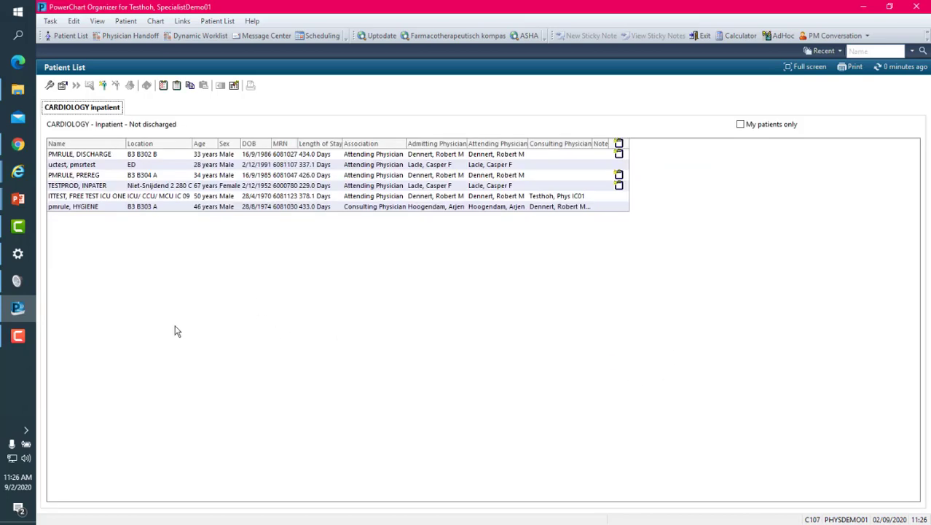
{"action": "left_click", "coordinate": [16, 337]}
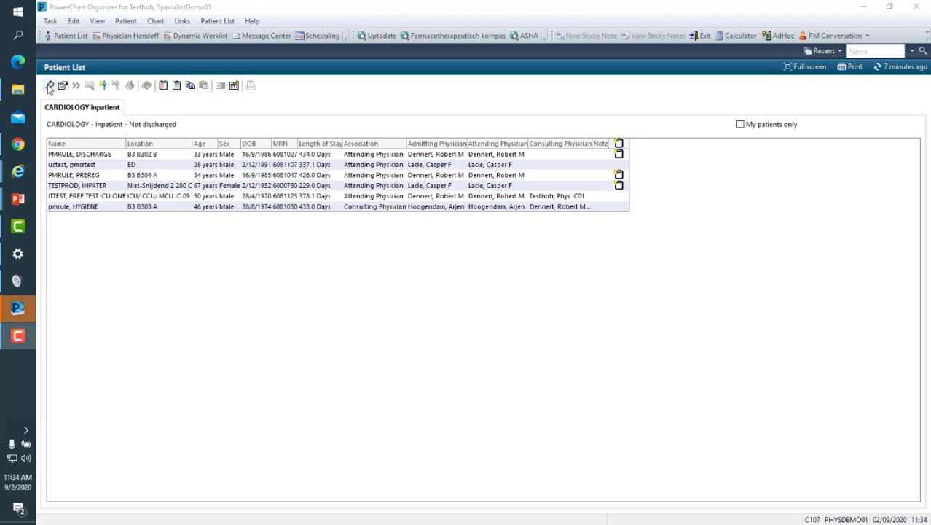
- Start a new Location patient list for unit B4 in the HOH Acute Care Tower of Dr. Horacio E. Oduber Hospitaal
{"action": "left_click", "coordinate": [49, 85]}
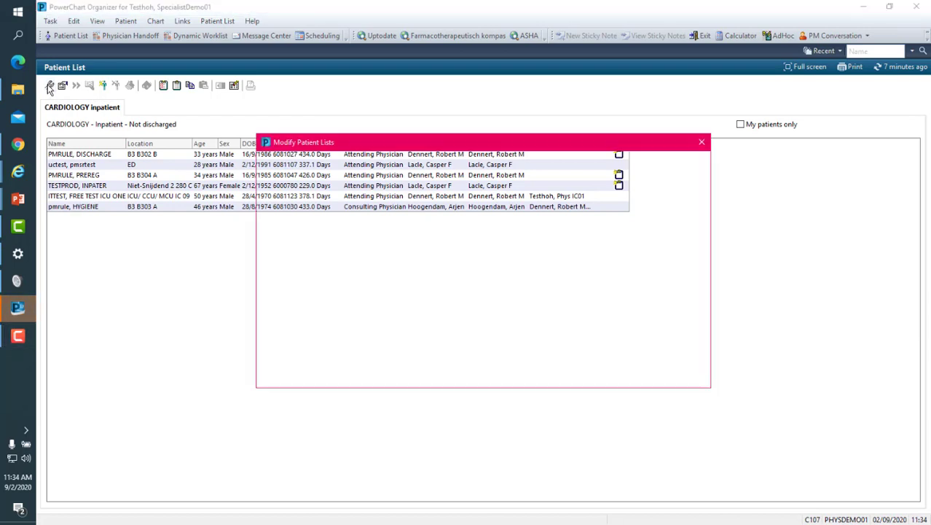
{"action": "left_click", "coordinate": [569, 378]}
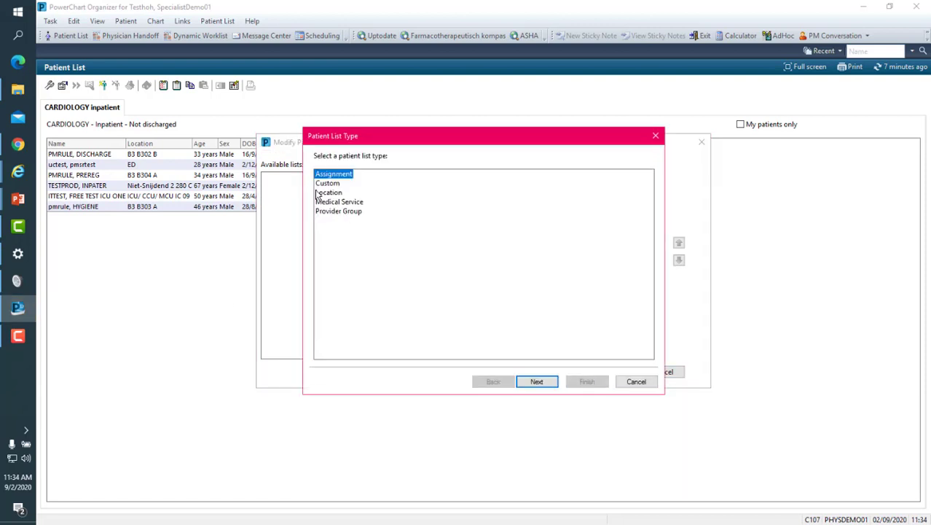
{"action": "left_click", "coordinate": [328, 192]}
{"action": "left_click", "coordinate": [541, 382]}
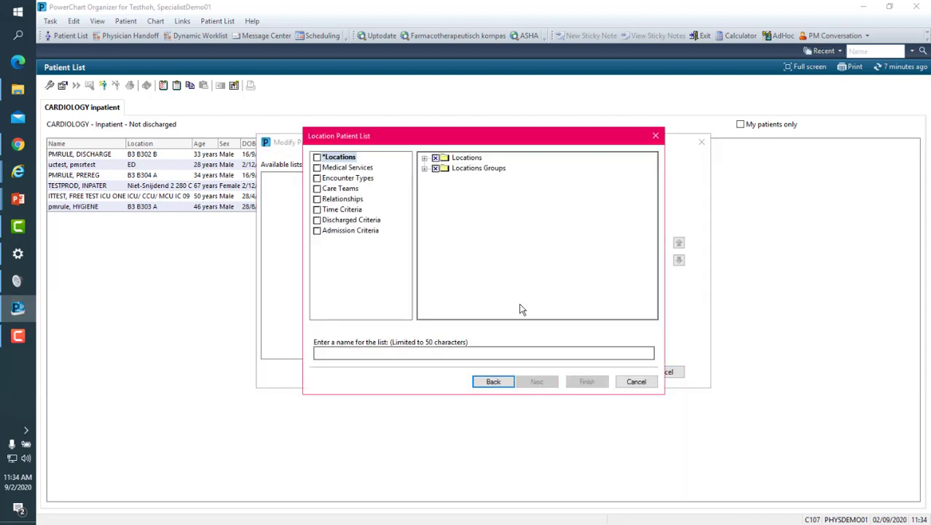
{"action": "left_click", "coordinate": [425, 158]}
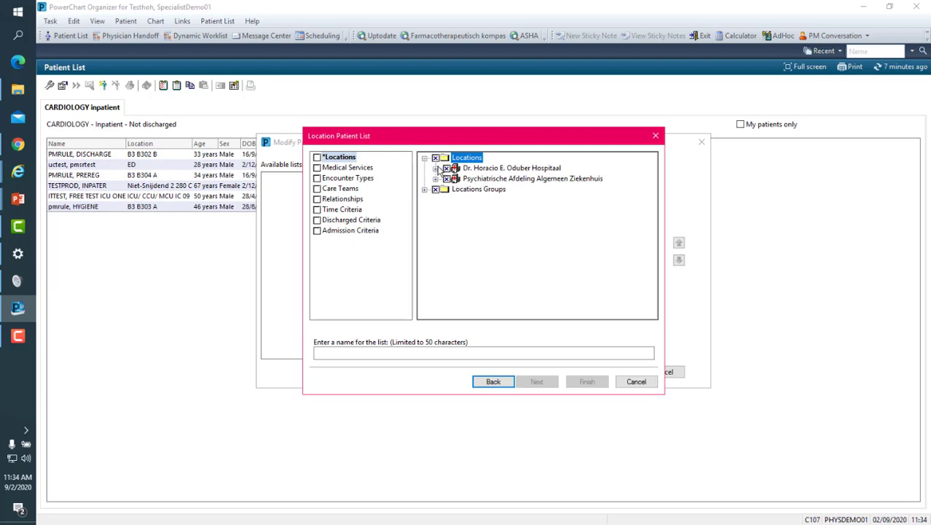
{"action": "left_click", "coordinate": [435, 168]}
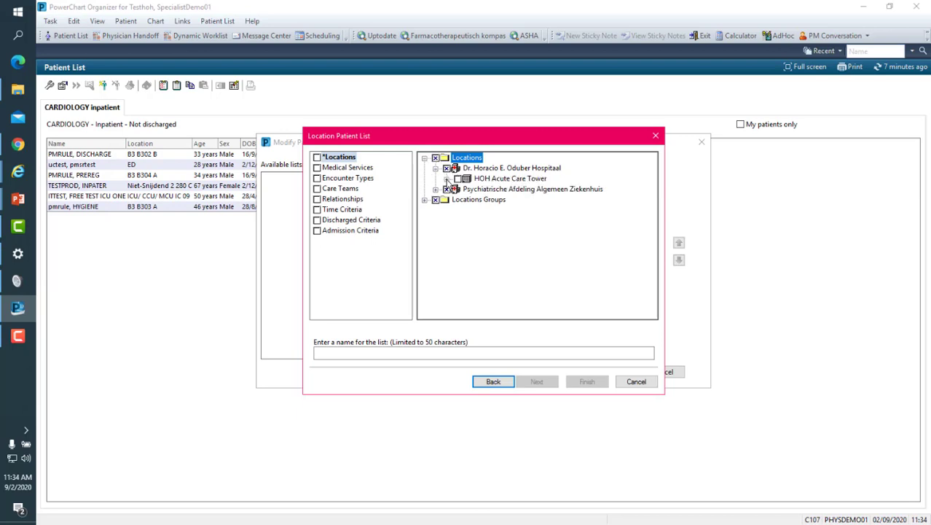
{"action": "left_click", "coordinate": [446, 180]}
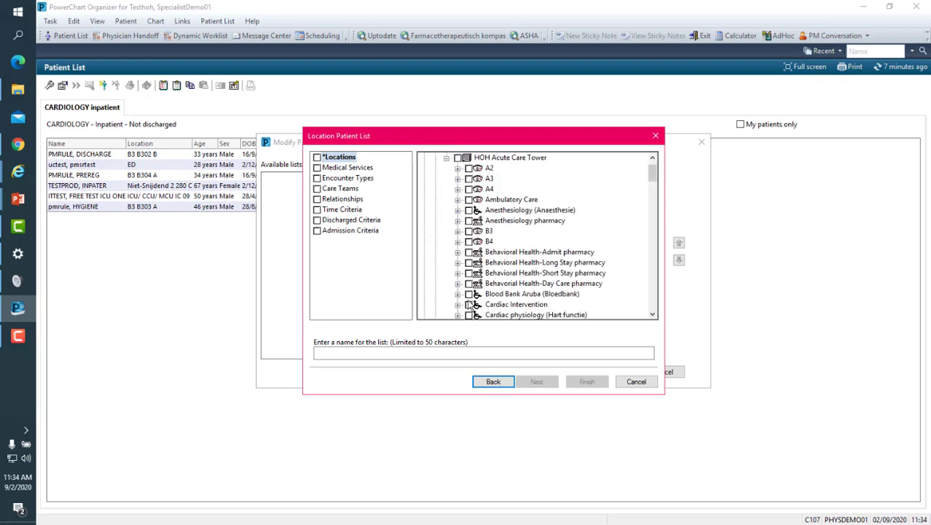
{"action": "left_click", "coordinate": [469, 241]}
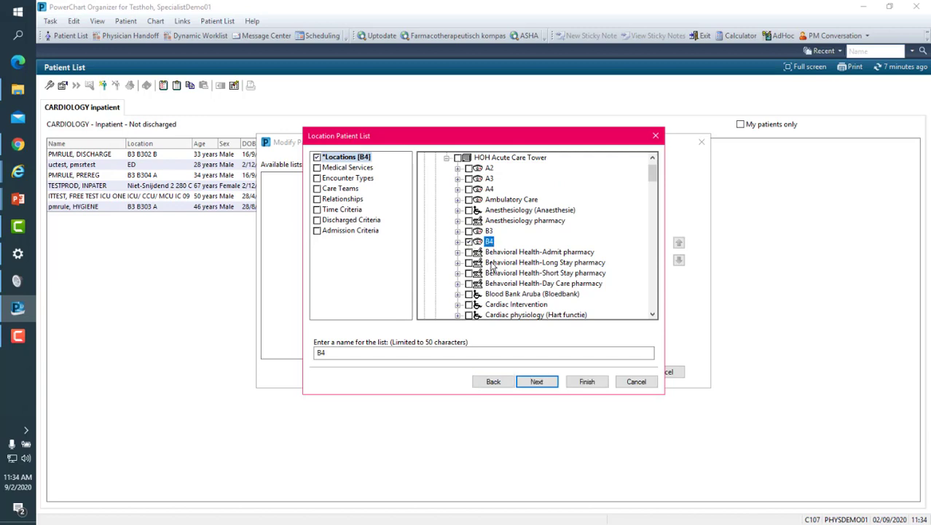
- Restrict the B4 list to Inpatient encounters and patients that have not been discharged, and finish creating it
{"action": "left_click", "coordinate": [318, 180]}
{"action": "left_click", "coordinate": [436, 189]}
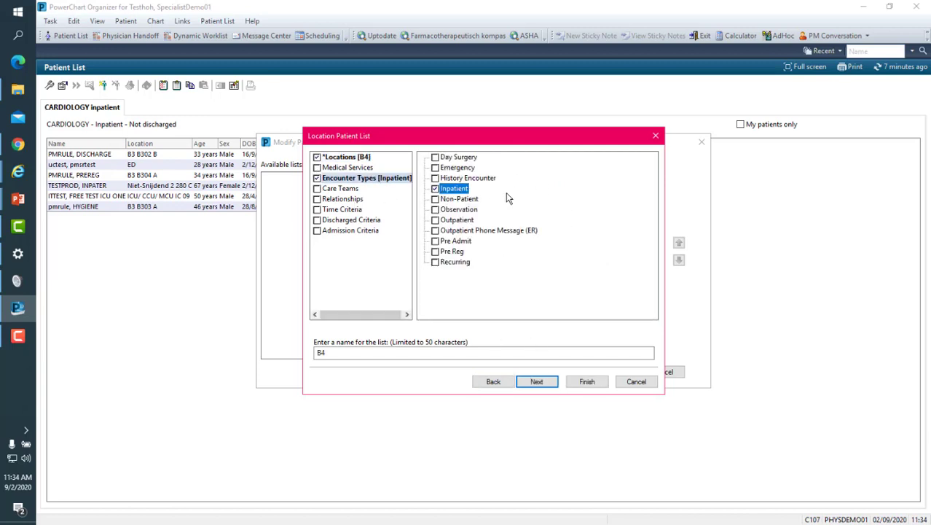
{"action": "left_click", "coordinate": [352, 220]}
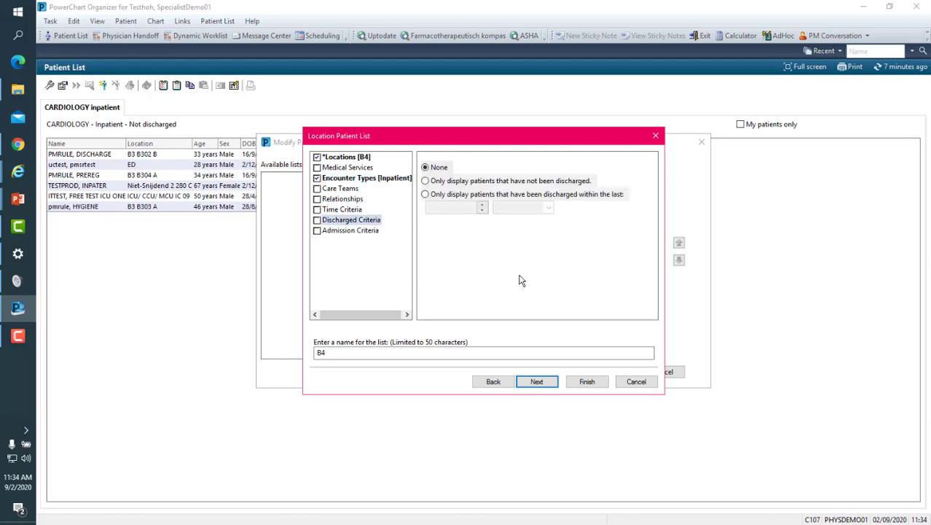
{"action": "left_click", "coordinate": [427, 182]}
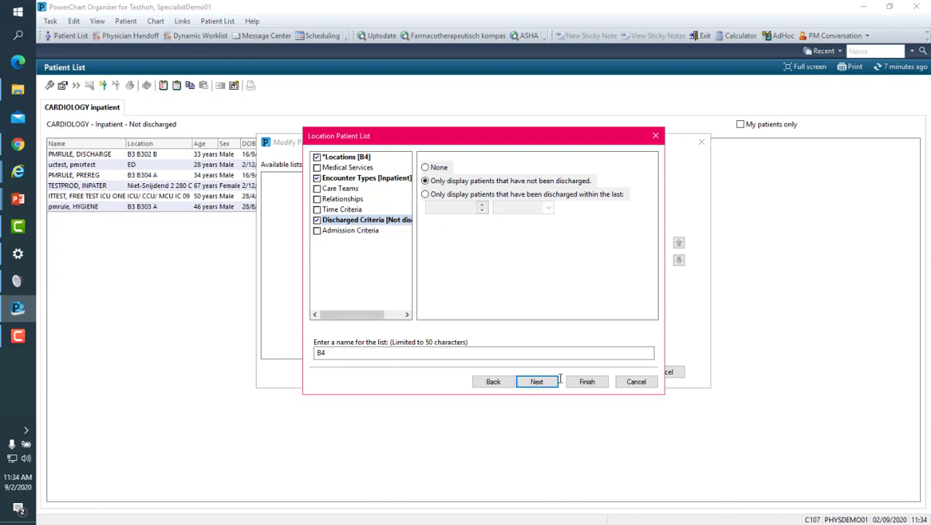
{"action": "left_click", "coordinate": [587, 381]}
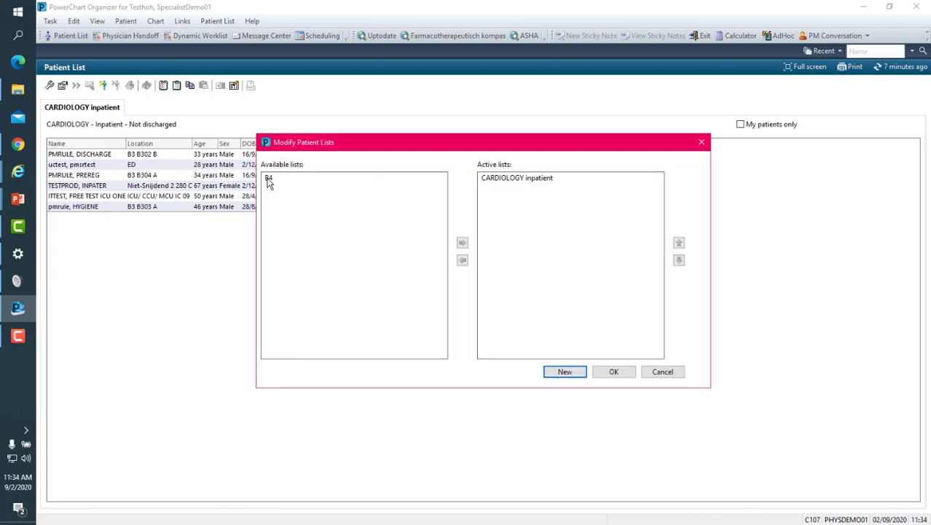
- Make the B4 list active and apply the patient list changes
{"action": "left_click", "coordinate": [269, 178]}
{"action": "left_click", "coordinate": [462, 245]}
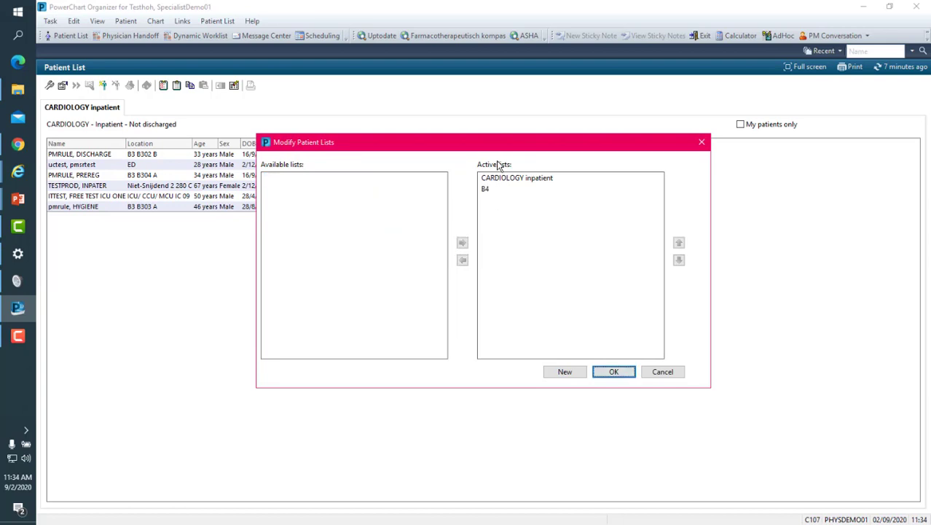
{"action": "left_click", "coordinate": [621, 376]}
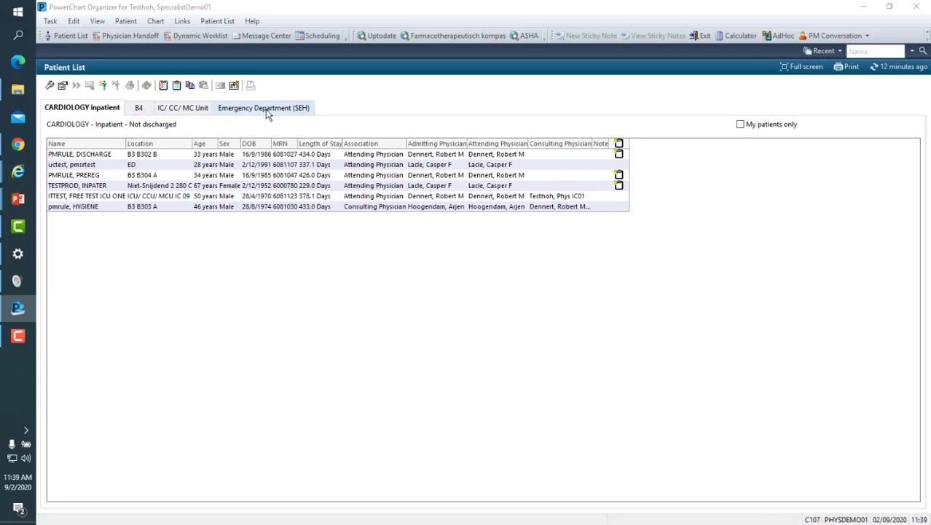
- View the patients on the B4, IC/ CC/ MC Unit and Emergency Department (SEH) lists in turn
{"action": "left_click", "coordinate": [140, 110]}
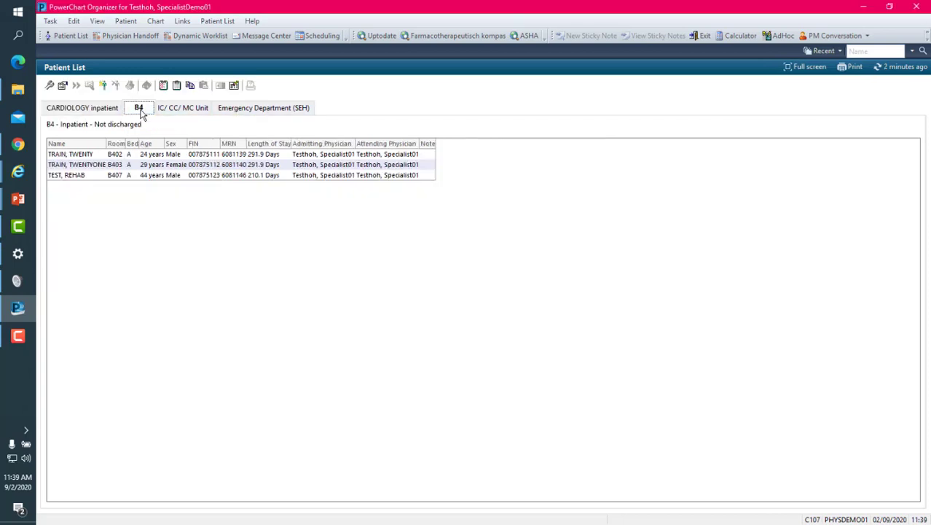
{"action": "left_click", "coordinate": [193, 109]}
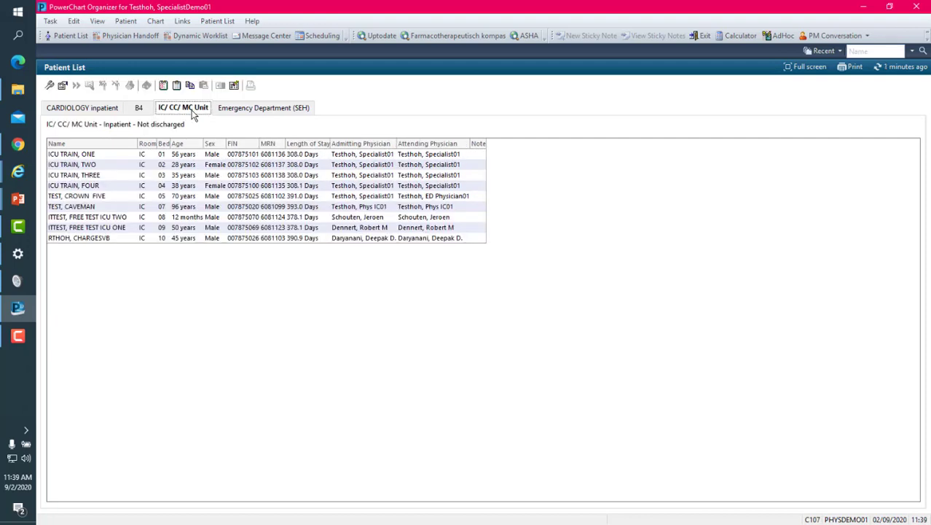
{"action": "left_click", "coordinate": [257, 109]}
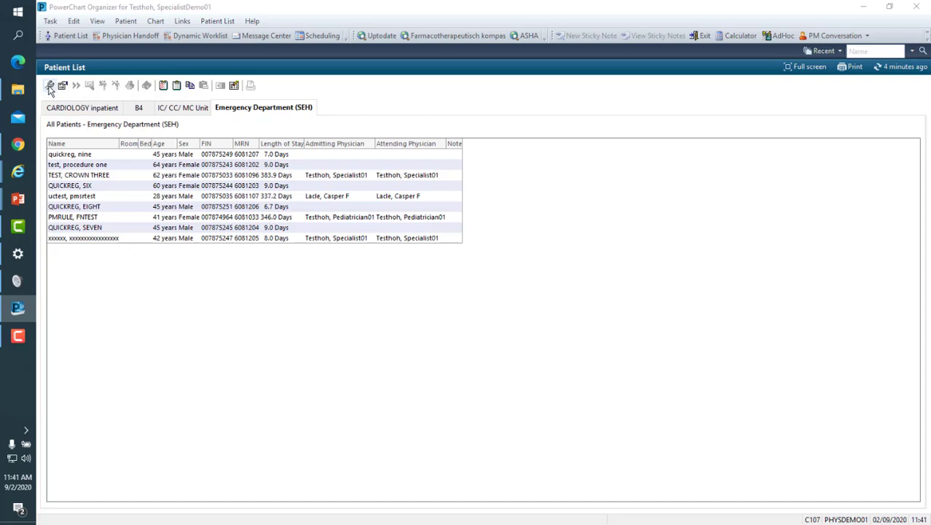
- Start a new Custom patient list and name it "My custom list"
{"action": "left_click", "coordinate": [50, 86]}
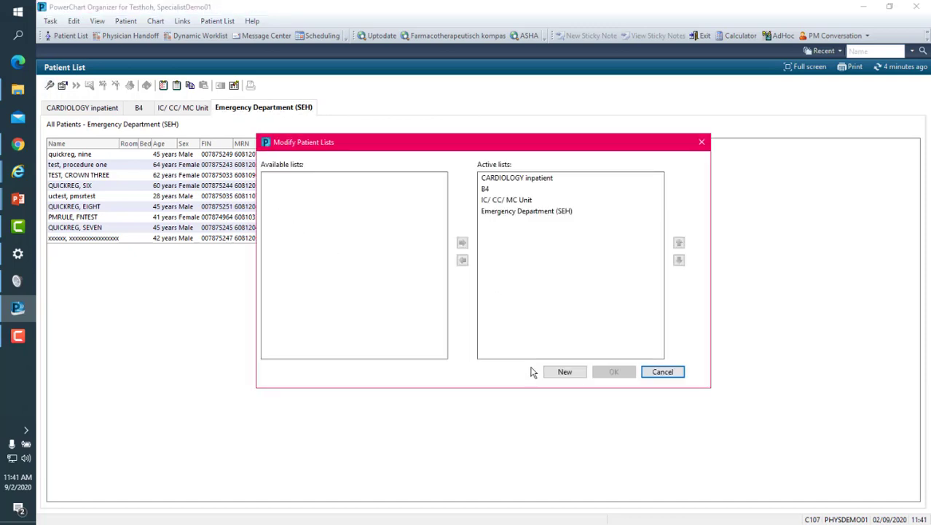
{"action": "left_click", "coordinate": [565, 372]}
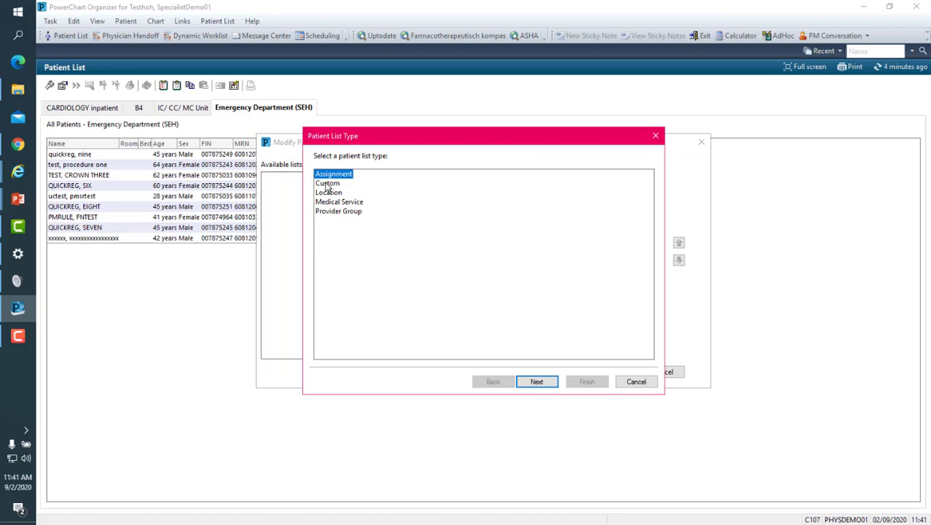
{"action": "left_click", "coordinate": [327, 184]}
{"action": "left_click", "coordinate": [537, 381]}
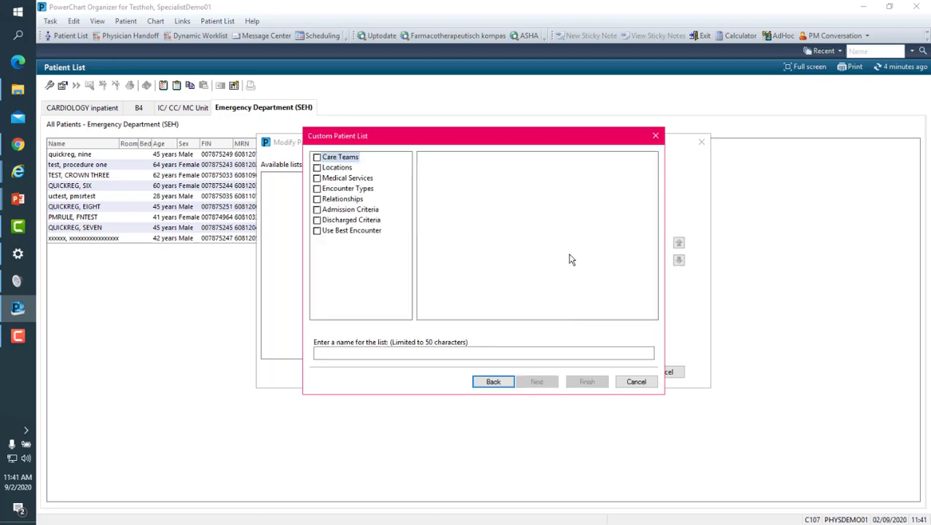
{"action": "left_click", "coordinate": [331, 352]}
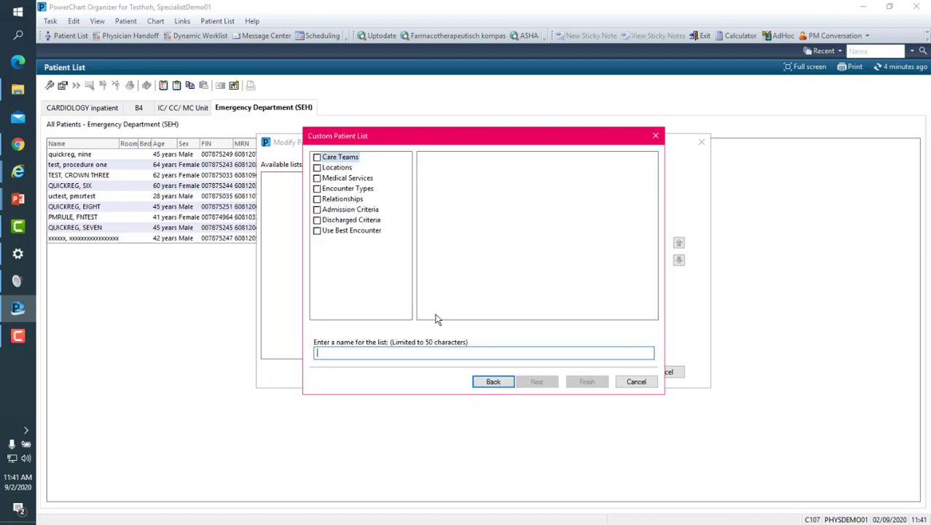
{"action": "type", "text": "My custom list"}
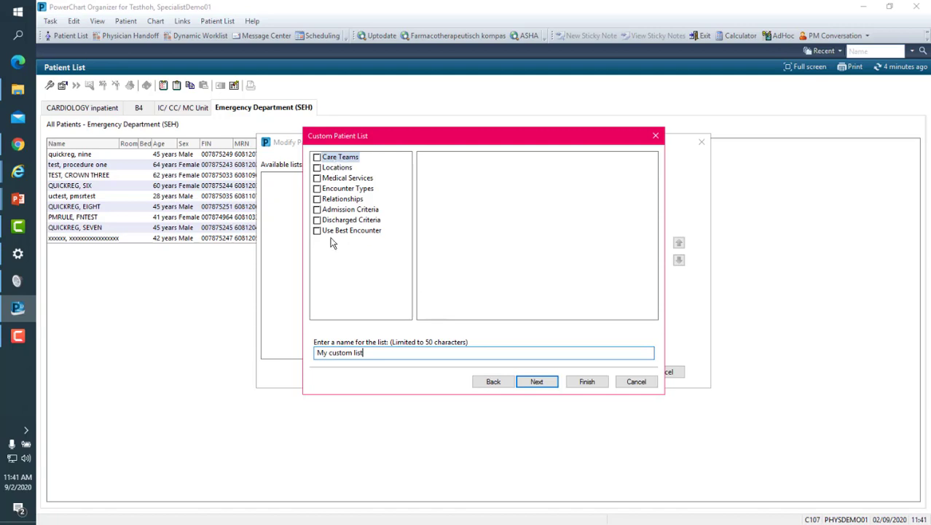
- Finish creating My custom list without any criteria, make it an active list and apply the patient list changes
{"action": "left_click", "coordinate": [590, 383]}
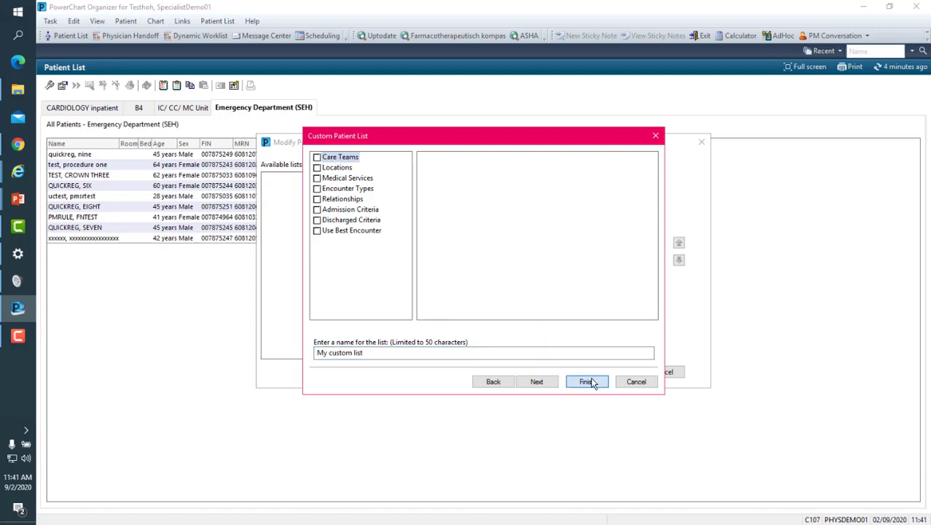
{"action": "left_click", "coordinate": [295, 182]}
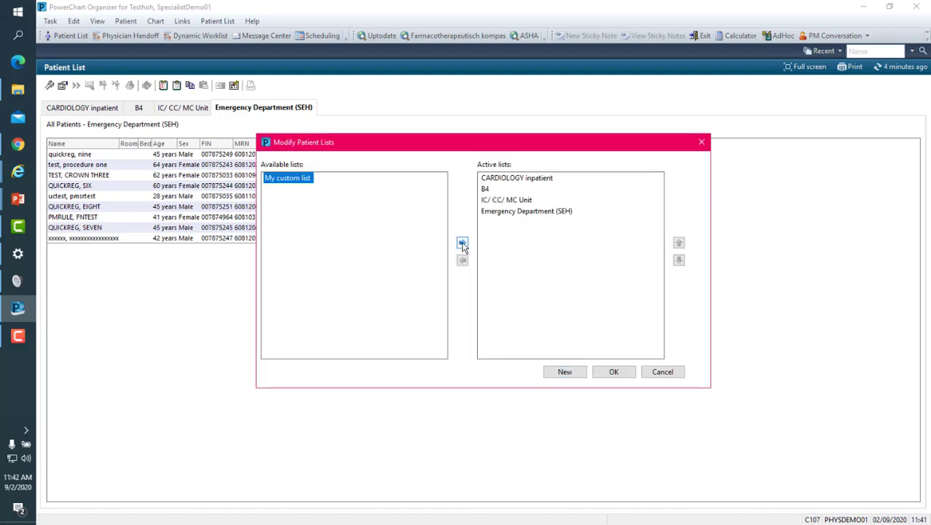
{"action": "left_click", "coordinate": [462, 243]}
{"action": "left_click", "coordinate": [632, 370]}
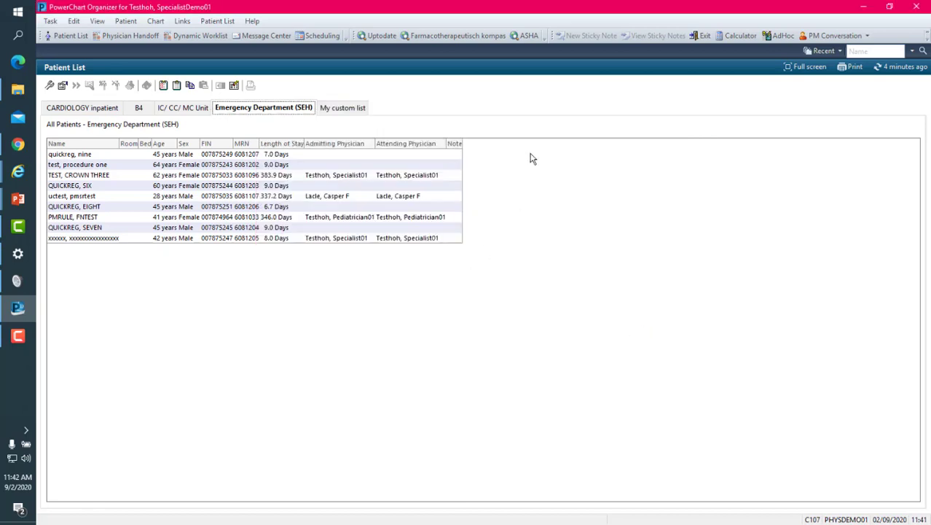
- View My custom list, open the patient search for adding a patient to it, and cancel the search
{"action": "left_click", "coordinate": [346, 111]}
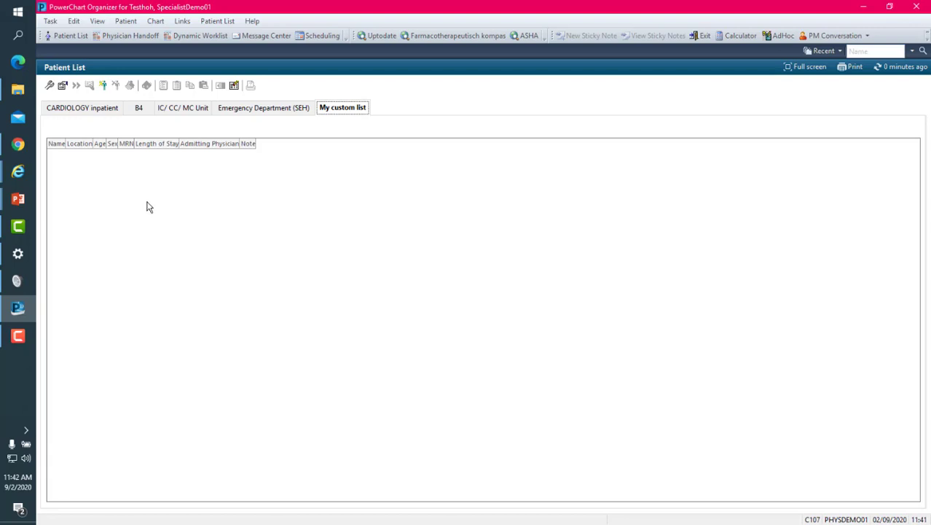
{"action": "left_click", "coordinate": [103, 86]}
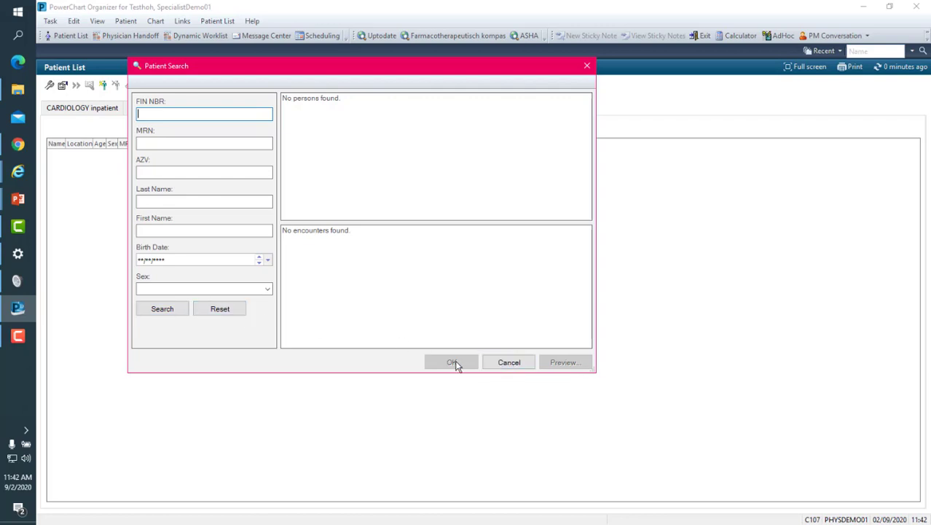
{"action": "left_click", "coordinate": [508, 362]}
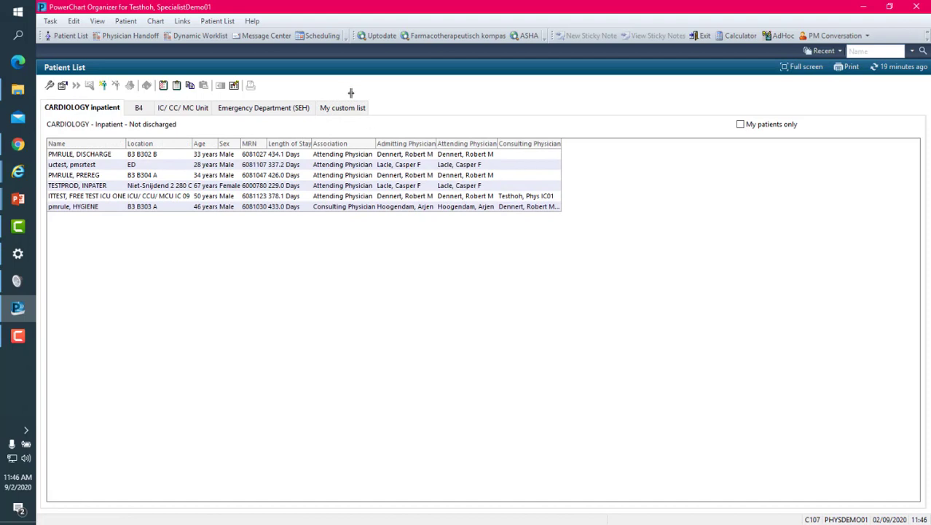
- Open column customization for the CARDIOLOGY inpatient list and remove the MRN column
{"action": "left_click", "coordinate": [234, 86]}
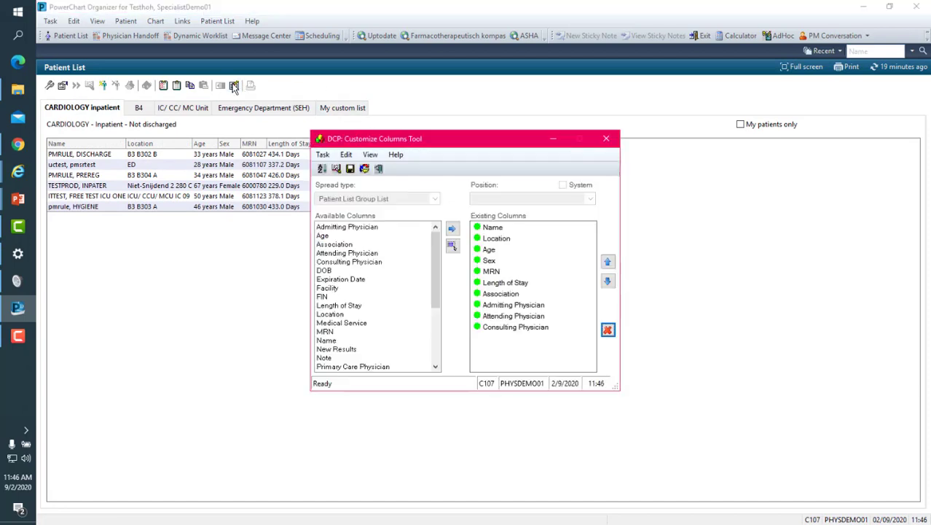
{"action": "left_click", "coordinate": [492, 272]}
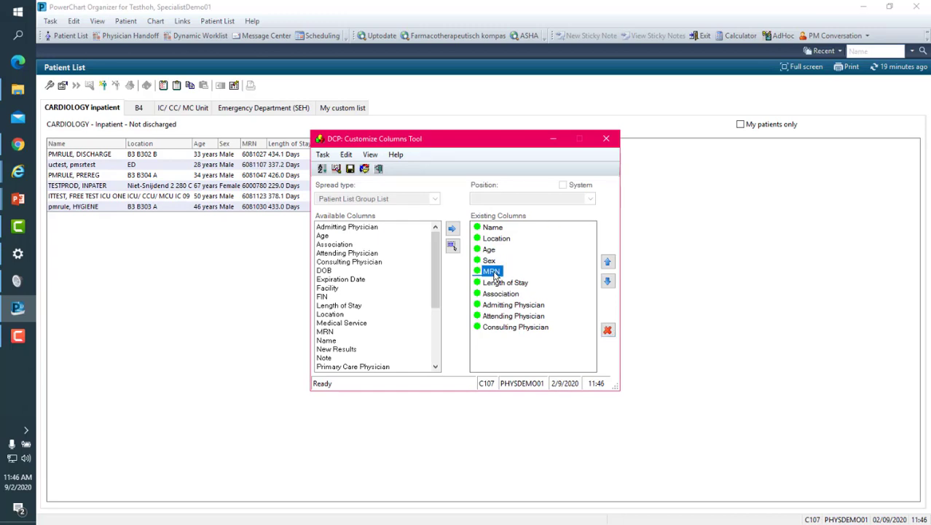
{"action": "left_click", "coordinate": [608, 331]}
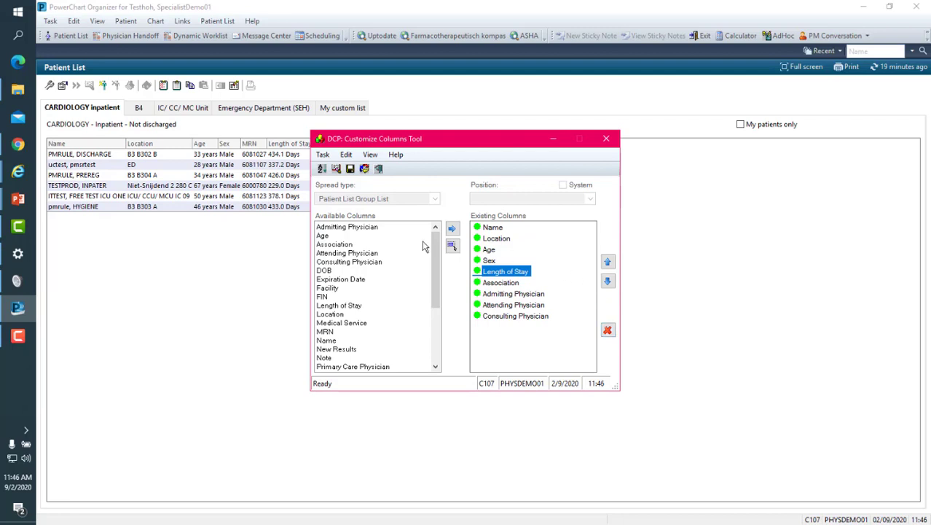
- Add the DOB, New Results and Note columns to the CARDIOLOGY inpatient list's existing columns
{"action": "left_click", "coordinate": [325, 271]}
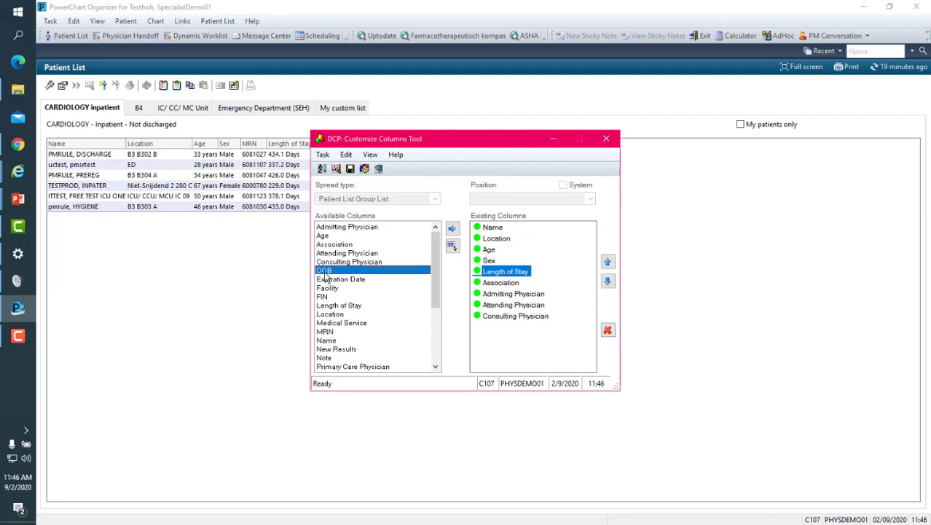
{"action": "left_click", "coordinate": [452, 229]}
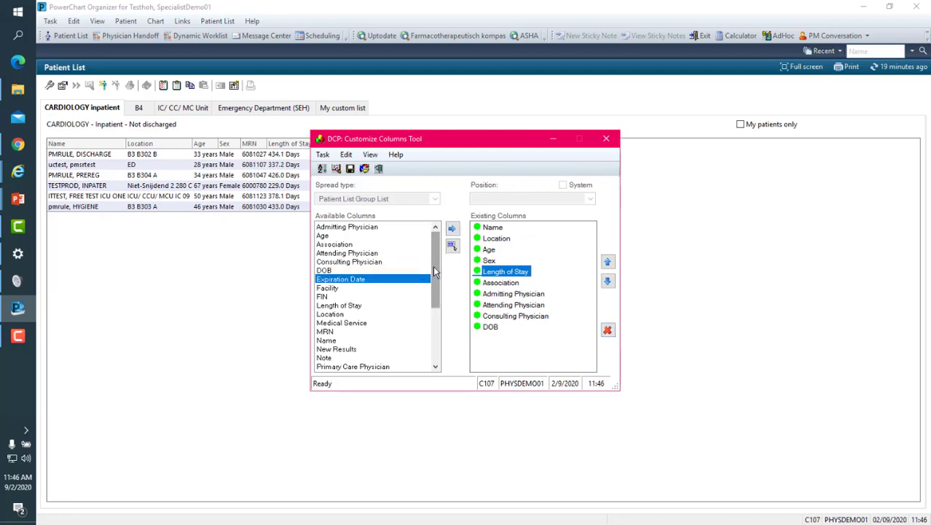
{"action": "left_click_drag", "start_coordinate": [435, 275], "coordinate": [435, 300]}
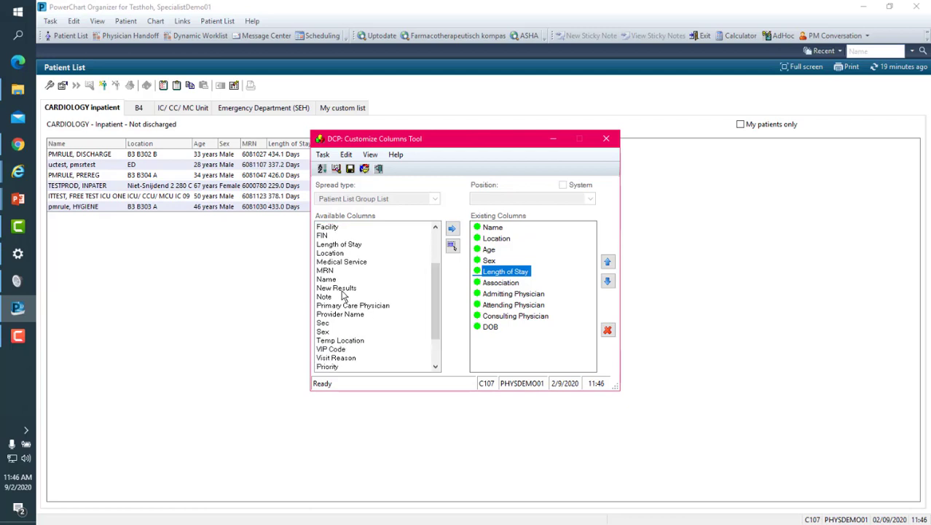
{"action": "left_click", "coordinate": [408, 291]}
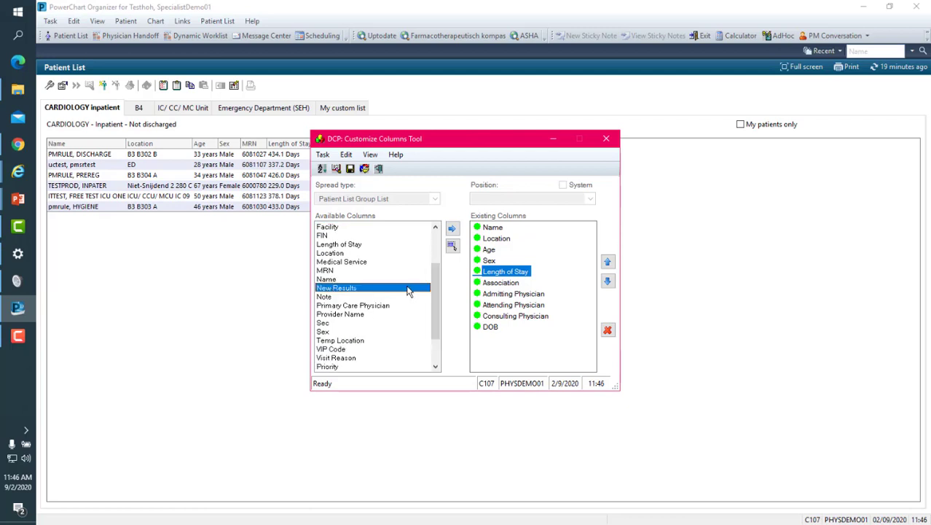
{"action": "left_click", "coordinate": [451, 229]}
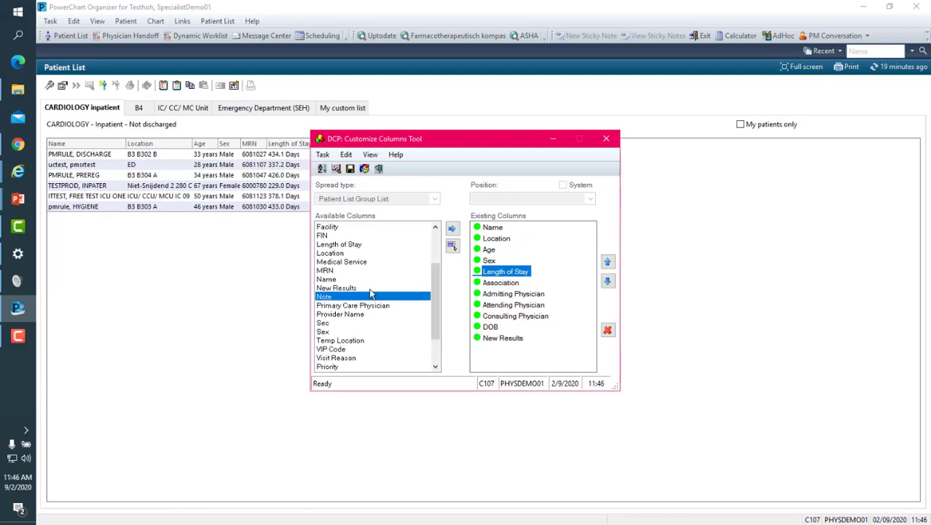
{"action": "left_click", "coordinate": [451, 230]}
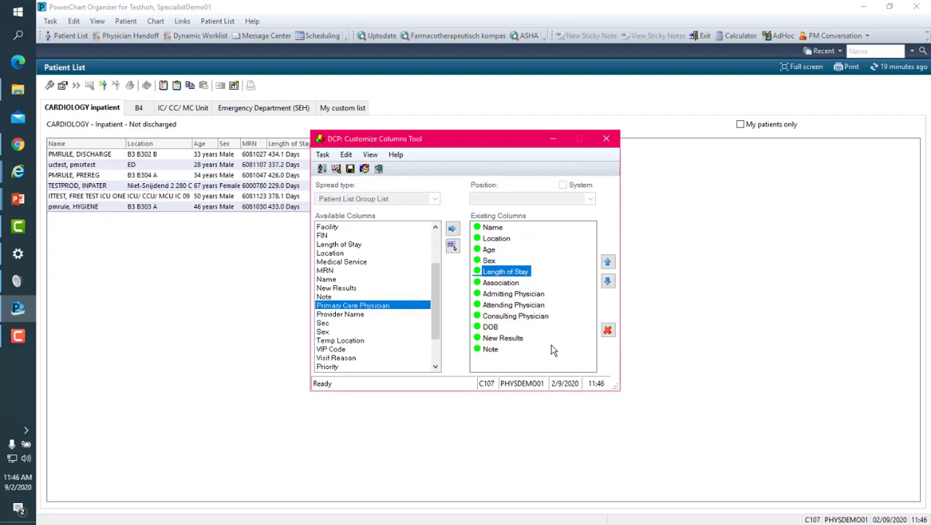
- Move the DOB column up to directly after Sex, and close the column customization saving the changes
{"action": "left_click", "coordinate": [490, 328]}
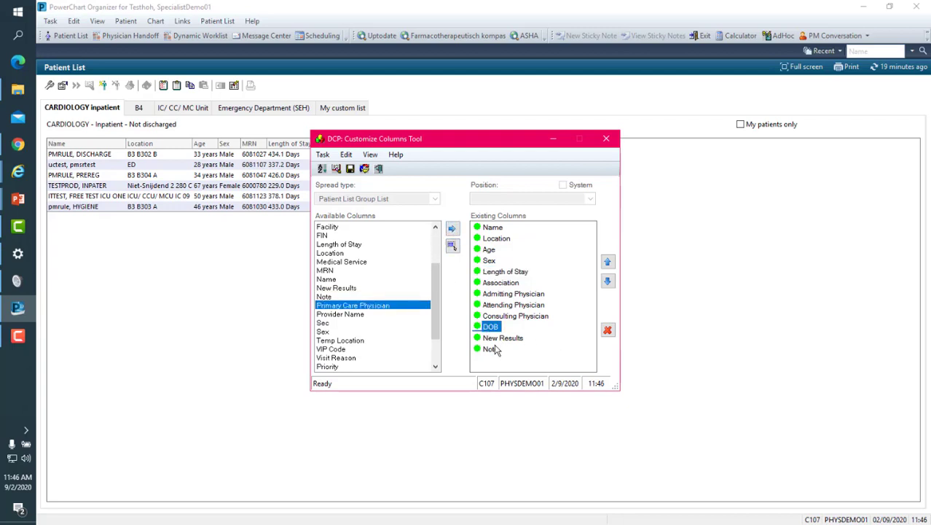
{"action": "left_click", "coordinate": [608, 262]}
{"action": "left_click", "coordinate": [608, 262]}
{"action": "left_click", "coordinate": [608, 262]}
{"action": "left_click", "coordinate": [608, 262]}
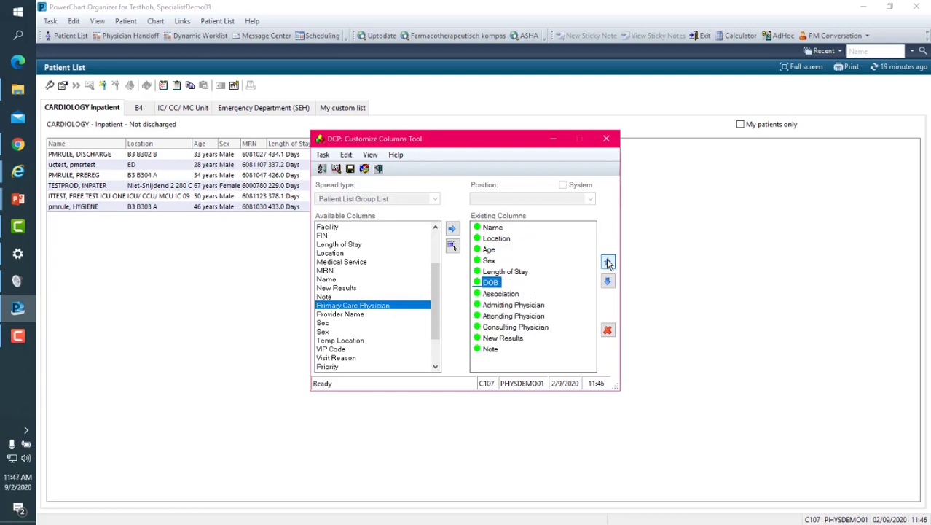
{"action": "left_click", "coordinate": [609, 263]}
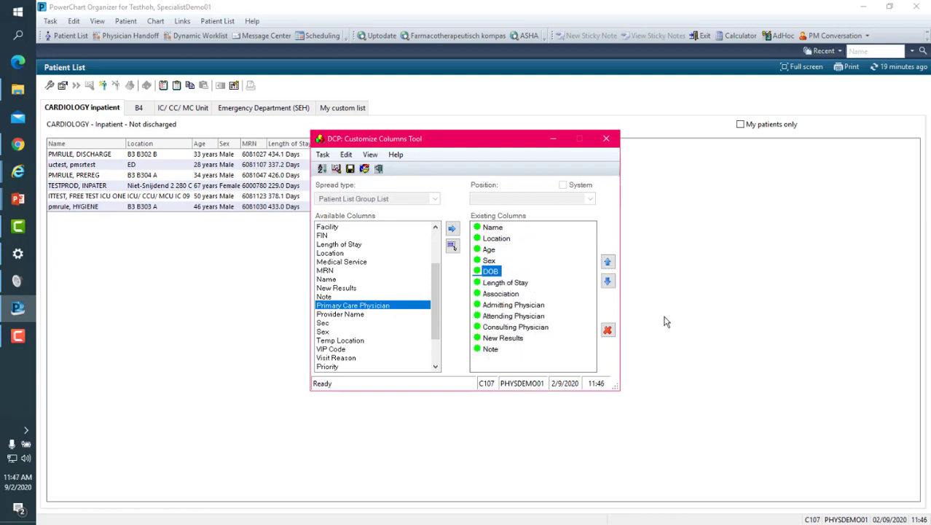
{"action": "left_click", "coordinate": [606, 142]}
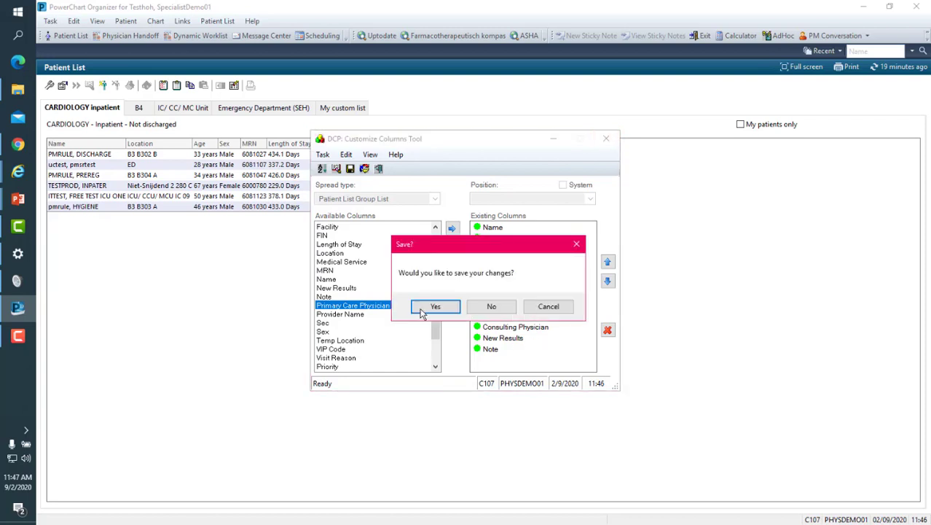
{"action": "left_click", "coordinate": [428, 308]}
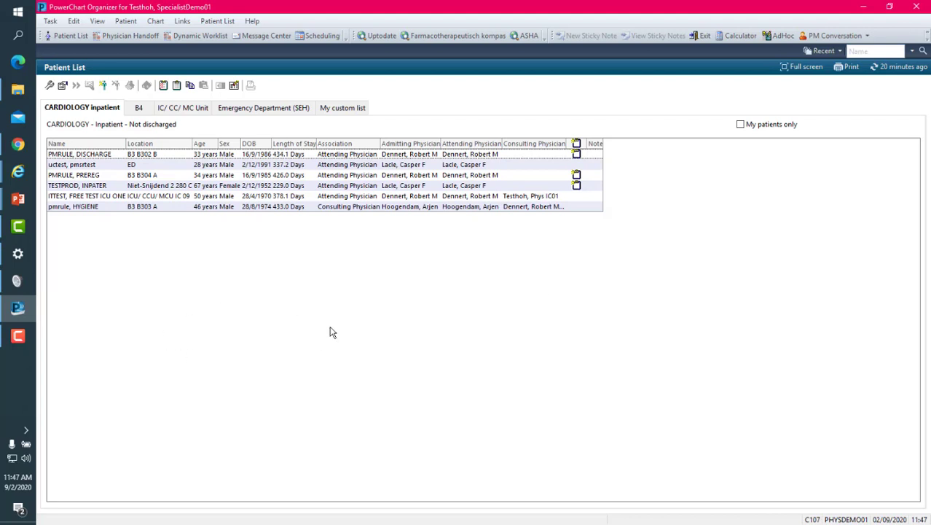
{"action": "left_click", "coordinate": [17, 336]}
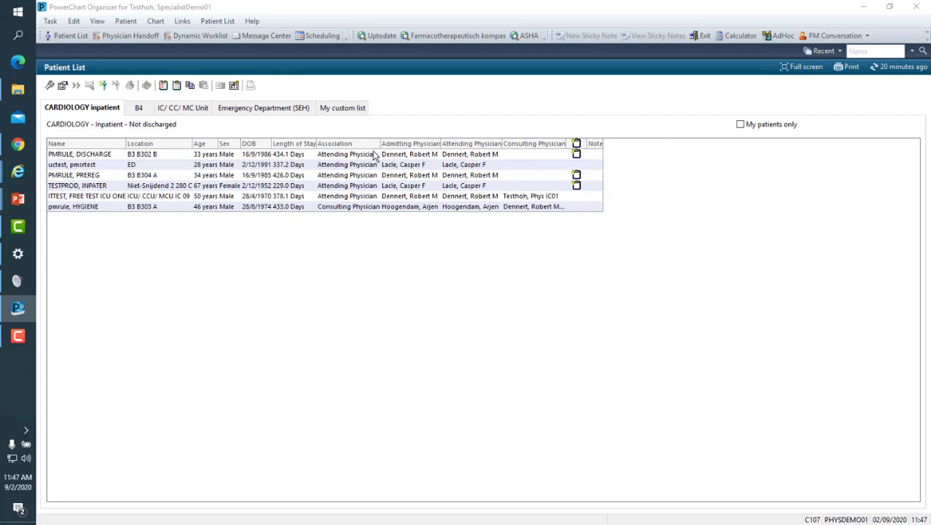
- Start a new sticky note for the patient at location B3 B302 B, assigning the Co-treatment Physician relationship
{"action": "left_click", "coordinate": [337, 156]}
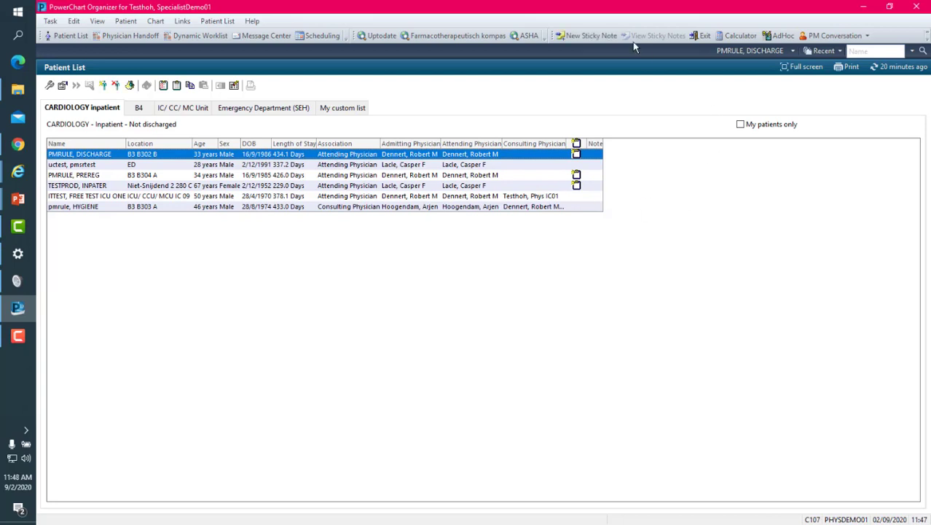
{"action": "left_click", "coordinate": [575, 36]}
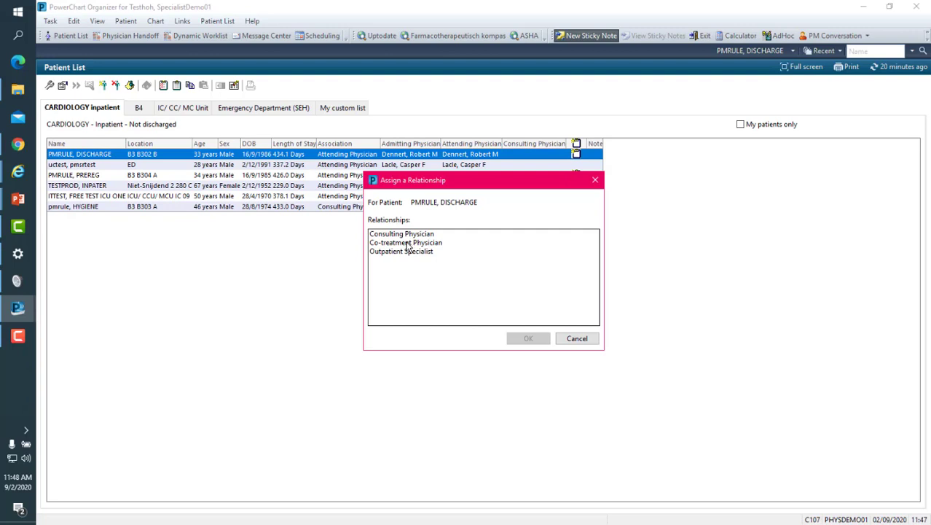
{"action": "left_click", "coordinate": [406, 243]}
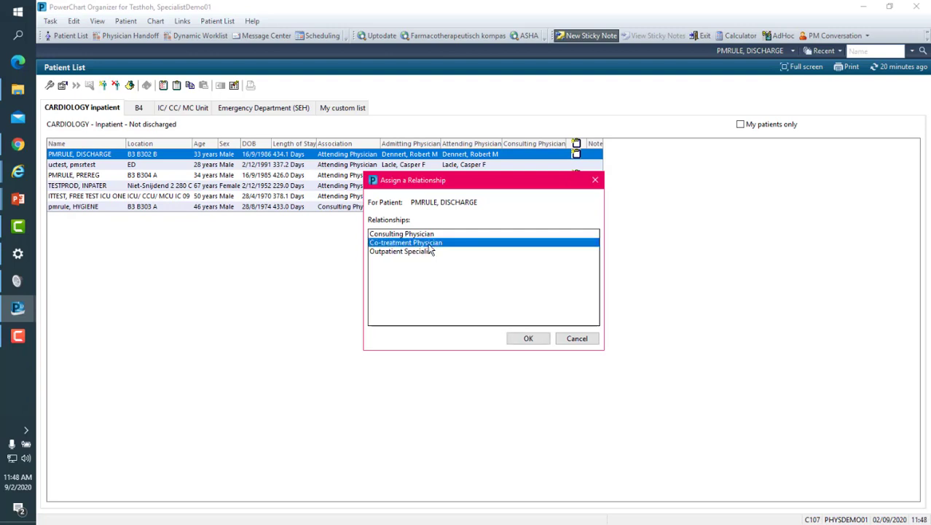
{"action": "left_click", "coordinate": [530, 339]}
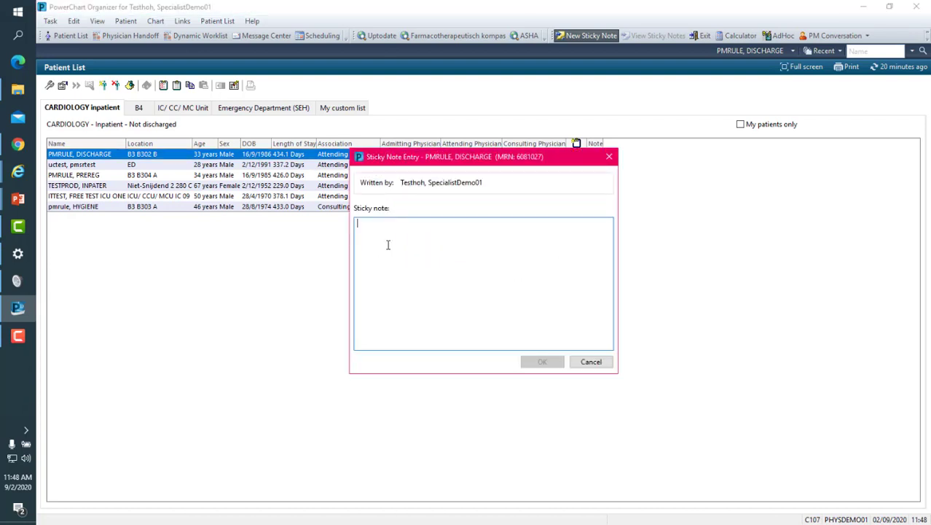
- Enter "sdfglksjdfhglkjsdfhlkgjh" as the sticky note text, save the note and refresh the patient list
{"action": "type", "text": "sdfglksjdfhglkjsdfhlkgjh"}
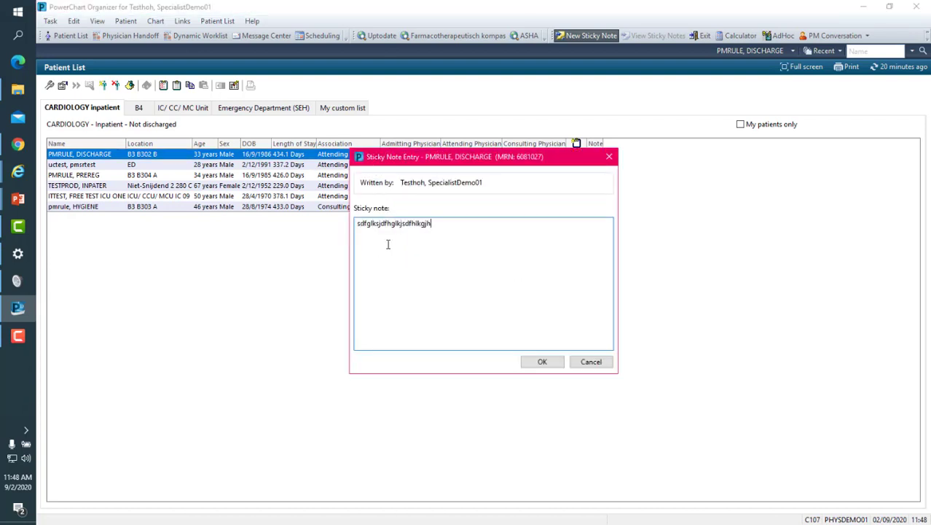
{"action": "left_click", "coordinate": [543, 362]}
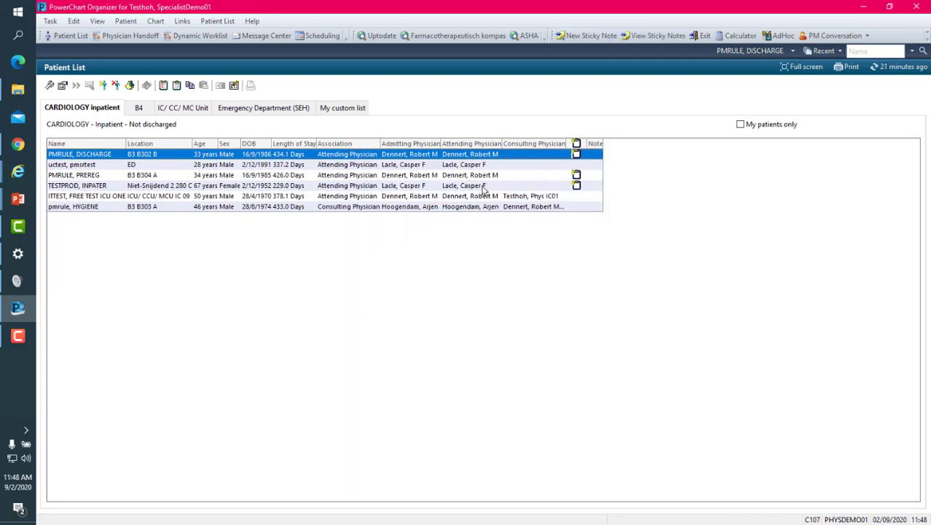
{"action": "left_click", "coordinate": [896, 67]}
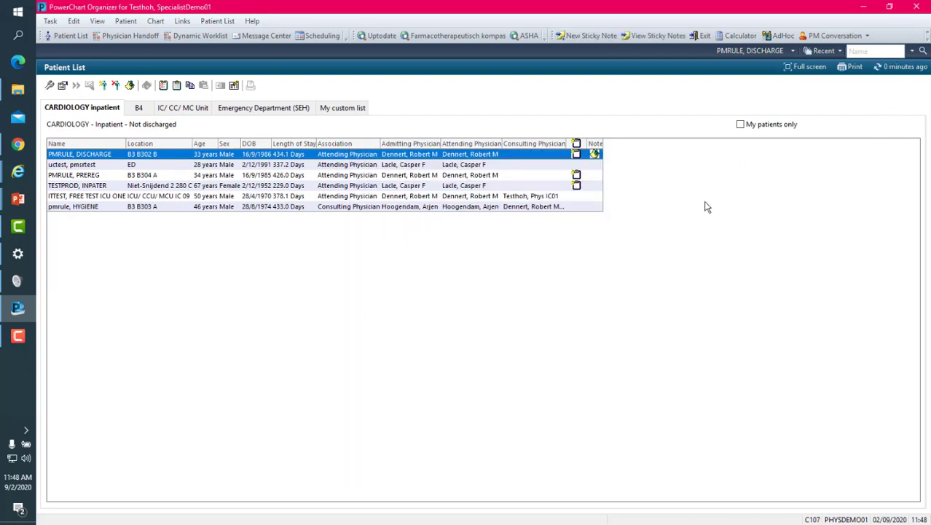
- View the sticky note of the patient at location B3 B302 B and close it without changes
{"action": "left_click", "coordinate": [494, 176]}
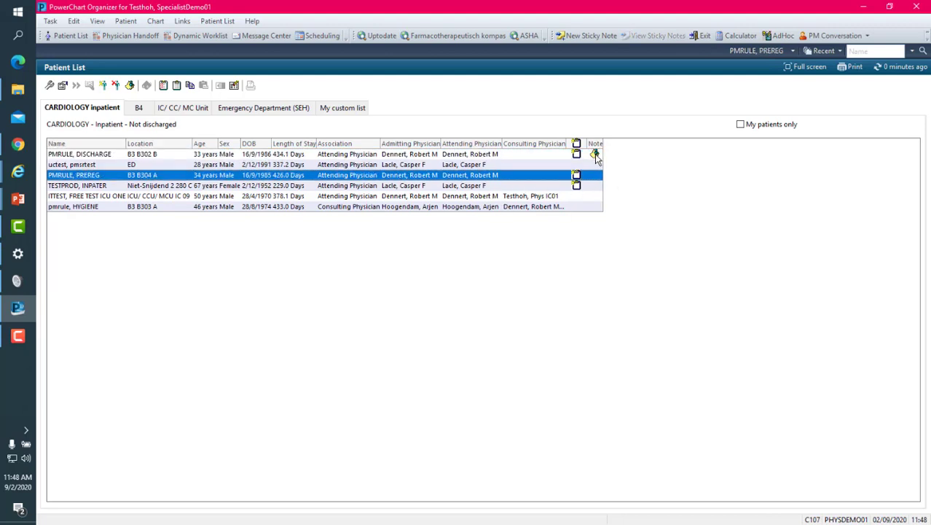
{"action": "left_click", "coordinate": [488, 156]}
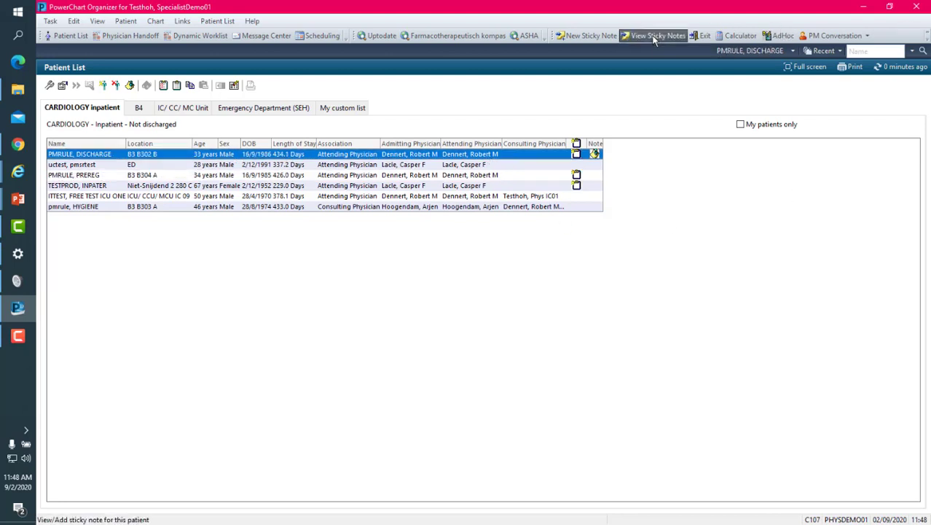
{"action": "left_click", "coordinate": [654, 37]}
{"action": "left_click", "coordinate": [395, 203]}
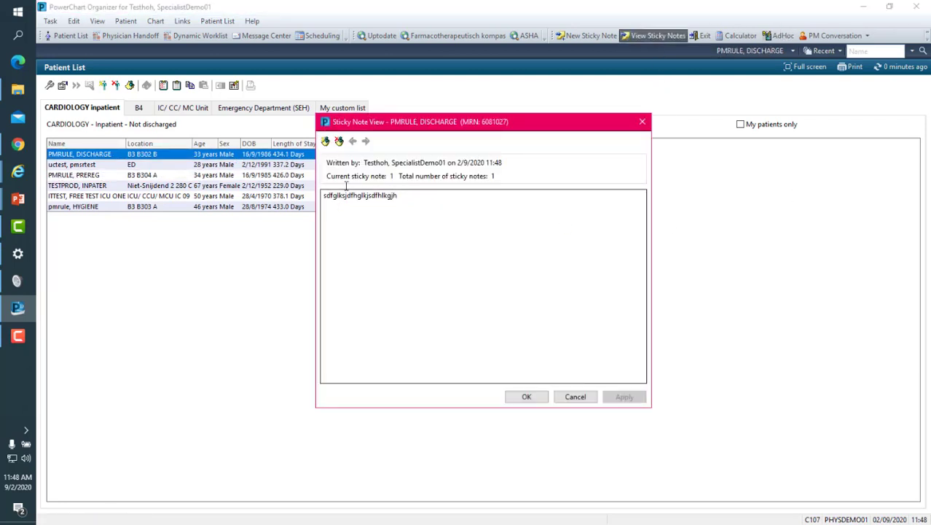
{"action": "left_click", "coordinate": [583, 397]}
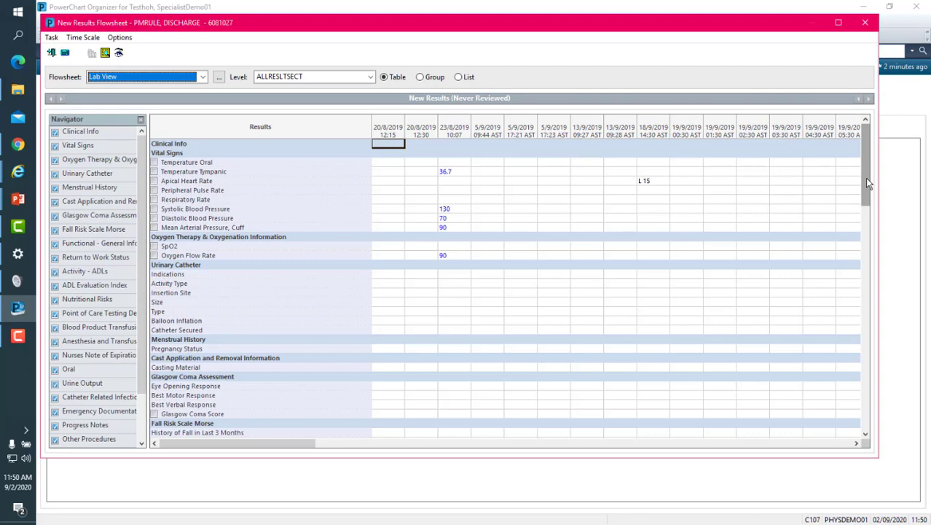
- Look through the patient's New Results Flowsheet from the vital signs down to the last rows, and close it
{"action": "left_click_drag", "start_coordinate": [865, 183], "coordinate": [866, 415]}
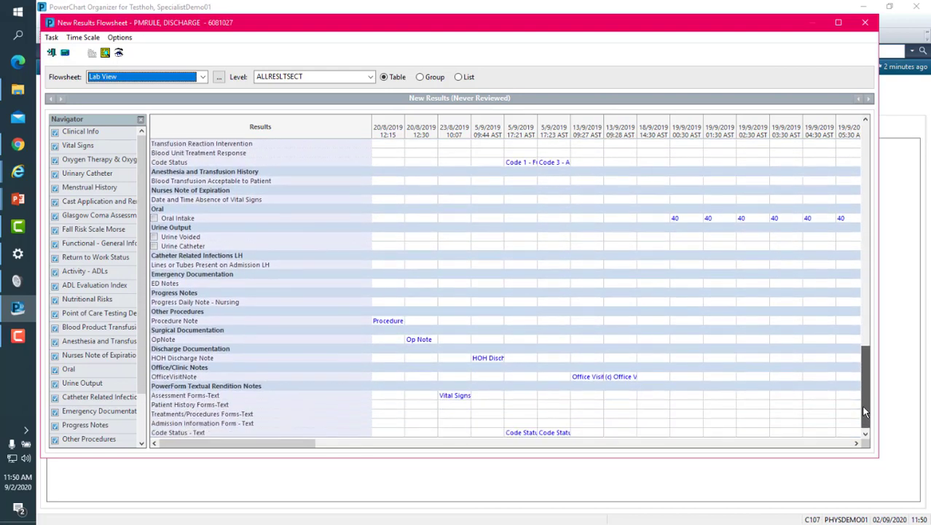
{"action": "left_click", "coordinate": [866, 24]}
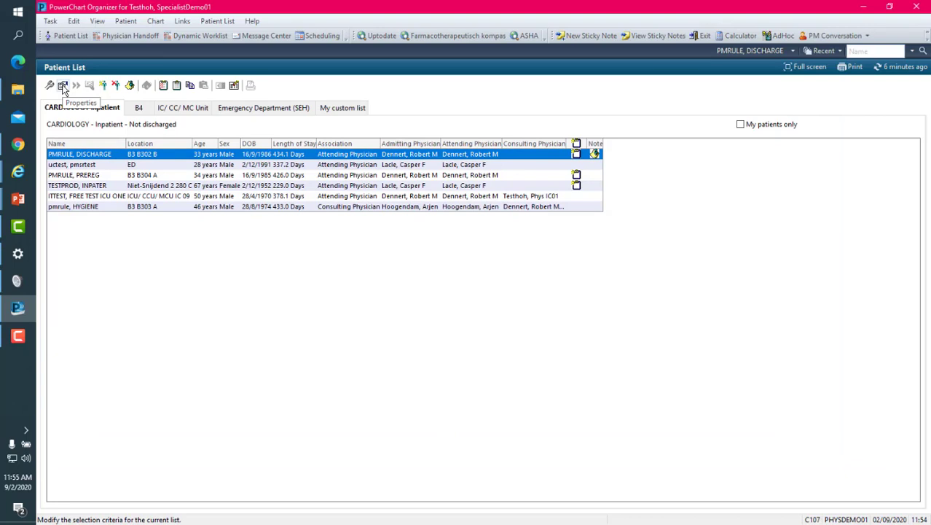
- Start a new proxy entry in the CARDIOLOGY inpatient list's properties, choosing Provider as the proxy type
{"action": "left_click", "coordinate": [63, 86]}
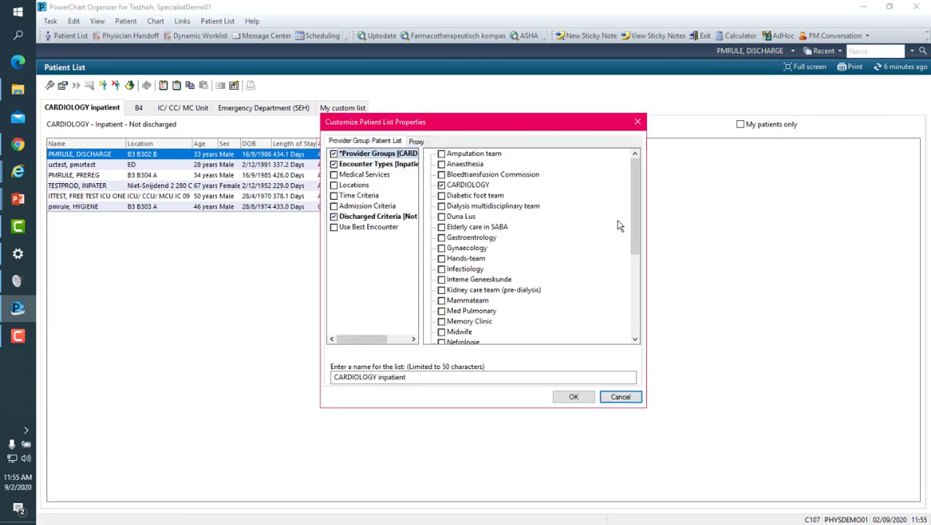
{"action": "left_click", "coordinate": [418, 142]}
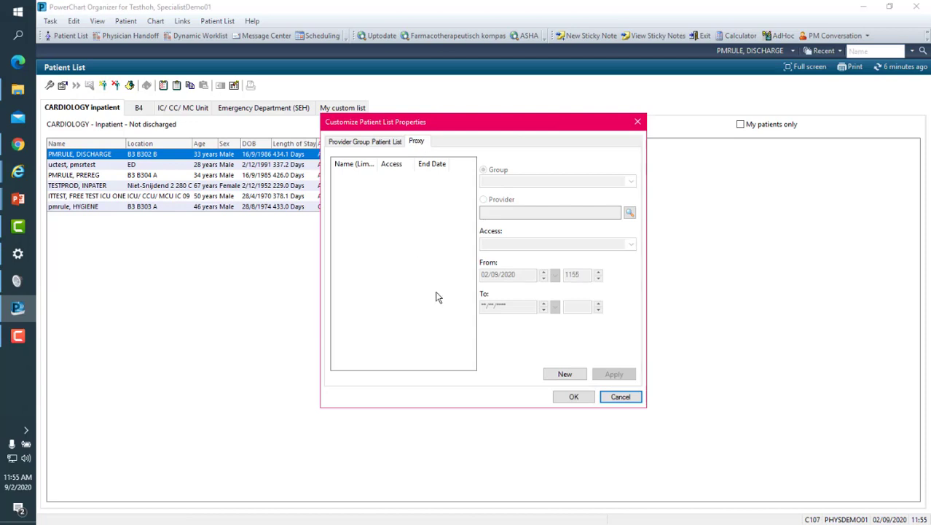
{"action": "left_click", "coordinate": [581, 379]}
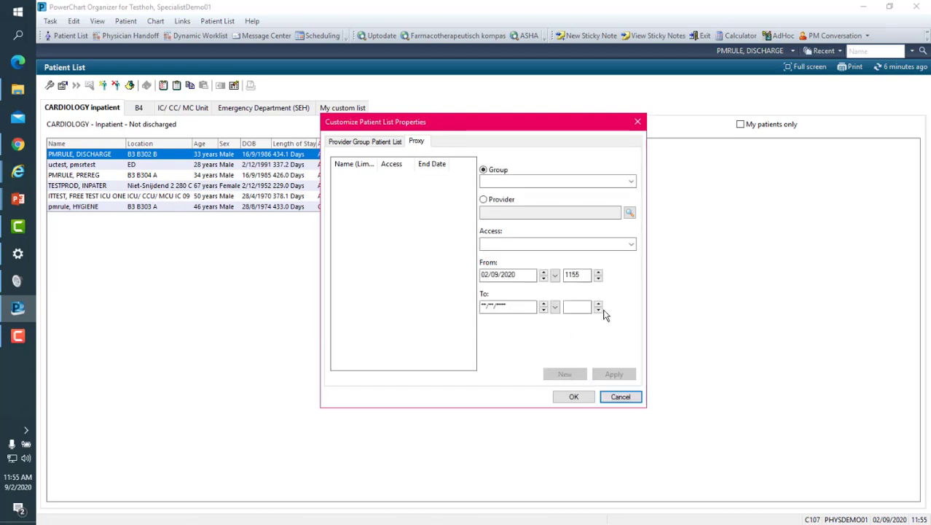
{"action": "left_click", "coordinate": [484, 201]}
{"action": "left_click", "coordinate": [486, 213]}
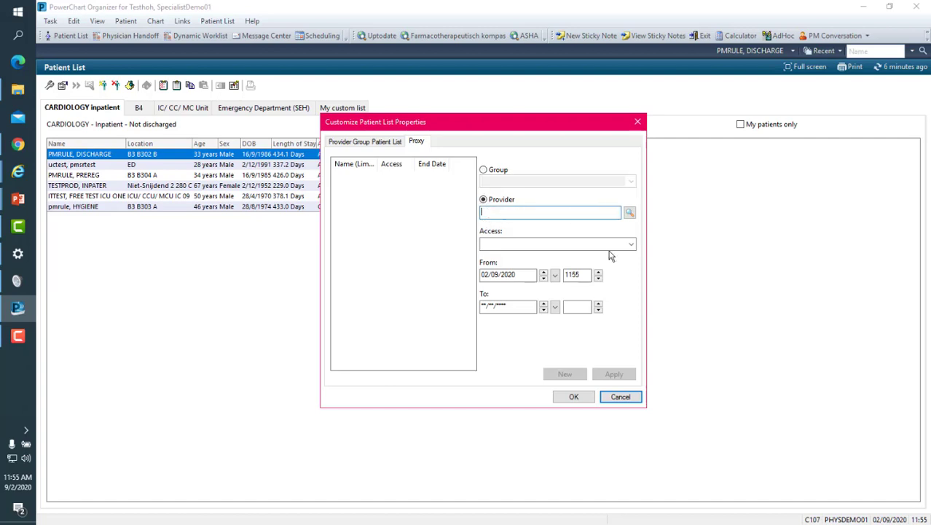
- Look through the proxy's access levels and its end date and time fields, and close the list properties
{"action": "left_click", "coordinate": [631, 244]}
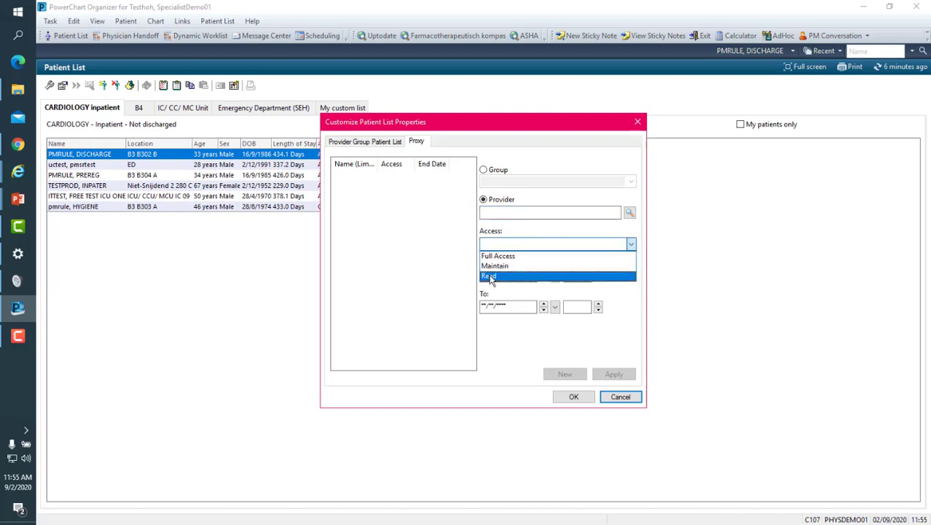
{"action": "left_click", "coordinate": [457, 285]}
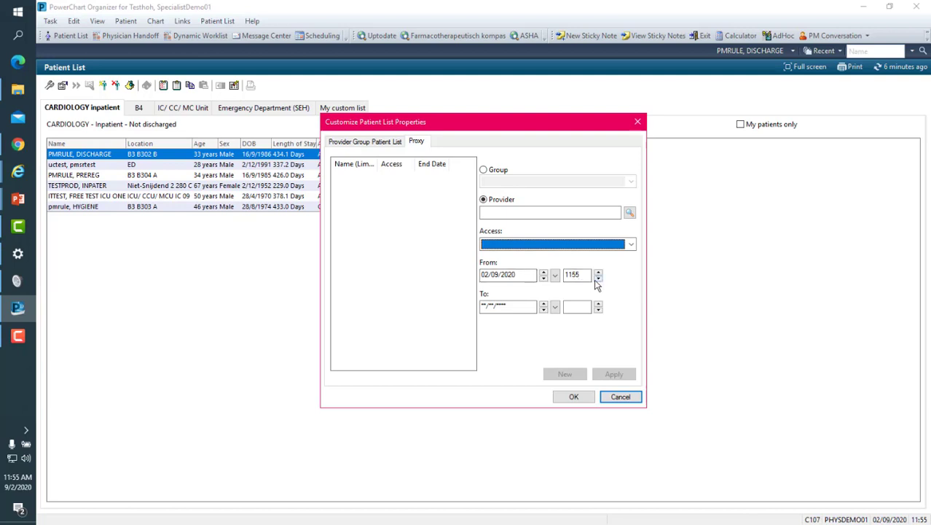
{"action": "left_click", "coordinate": [577, 307]}
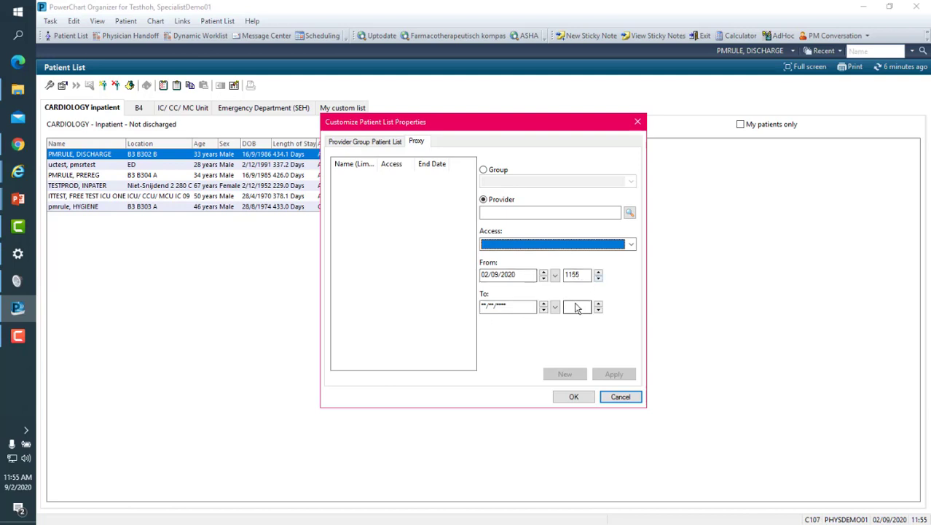
{"action": "left_click", "coordinate": [573, 397]}
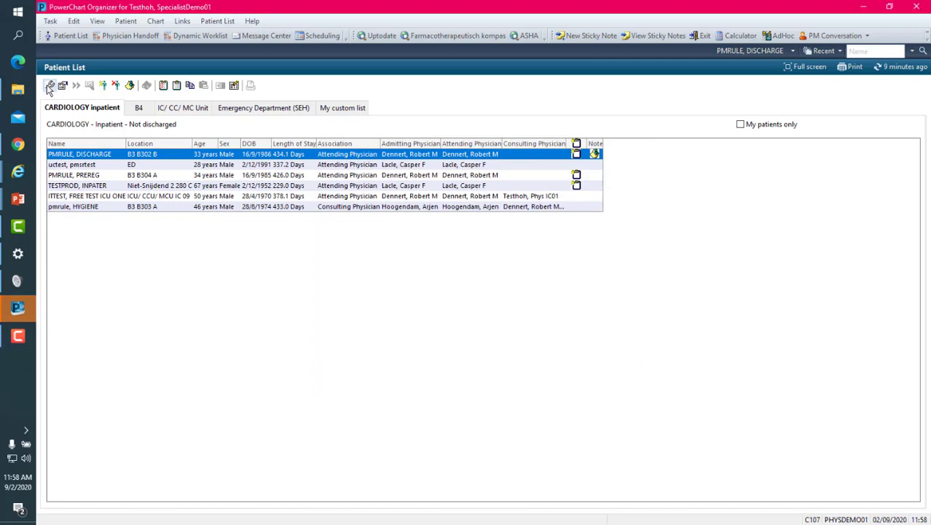
- Move My custom list out of the active patient lists back to the available lists
{"action": "left_click", "coordinate": [49, 86]}
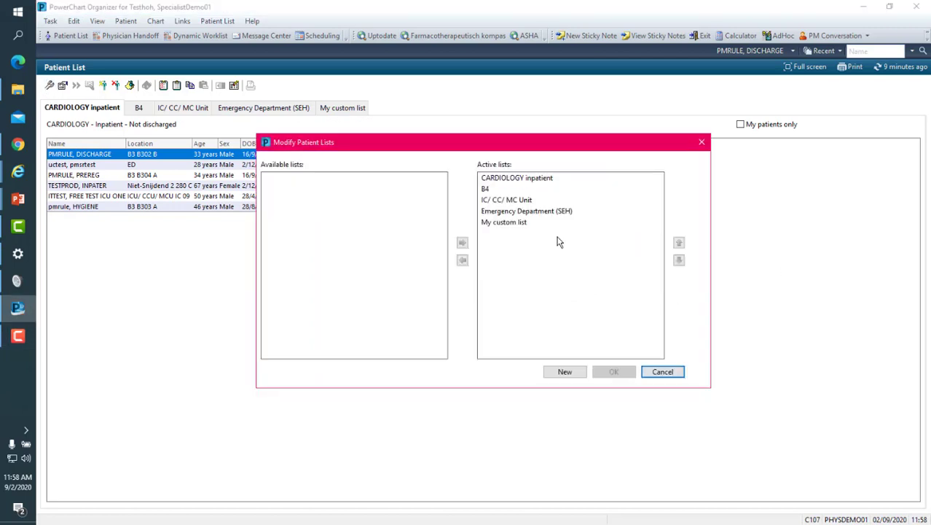
{"action": "left_click", "coordinate": [503, 223]}
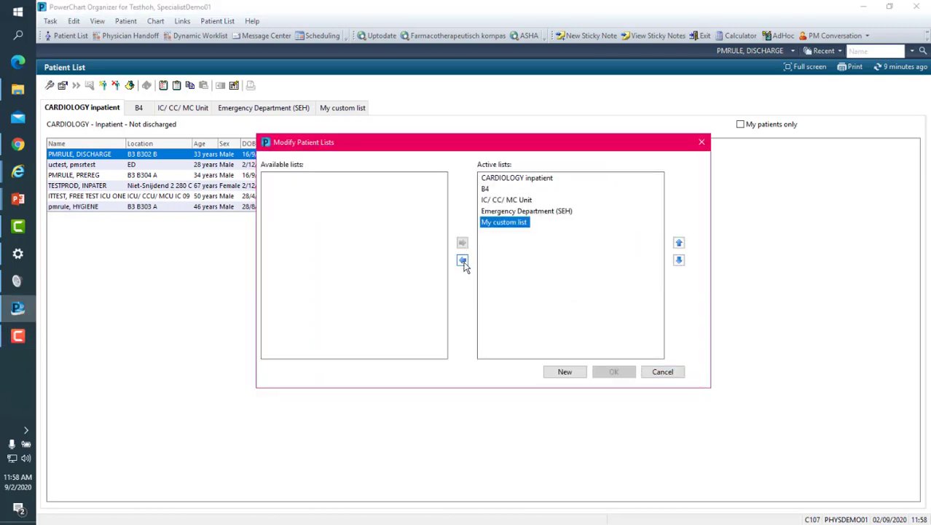
{"action": "left_click", "coordinate": [463, 261]}
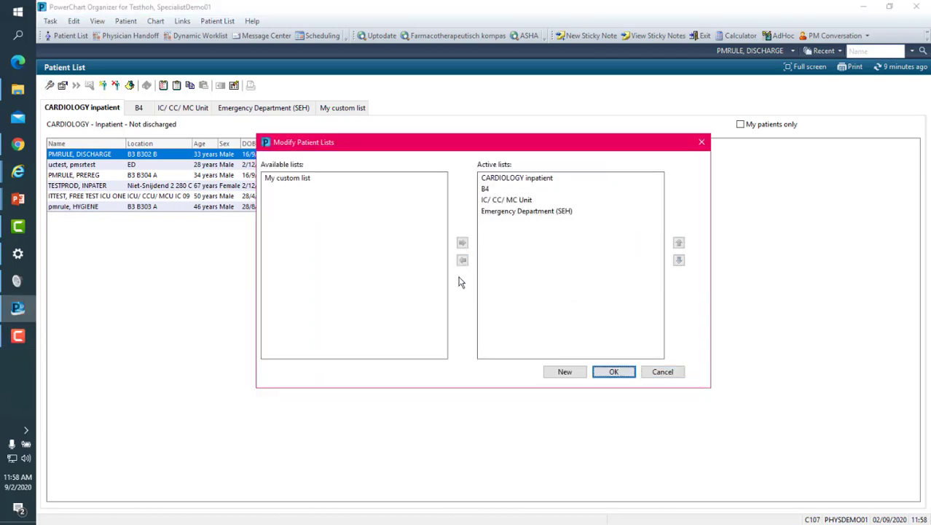
- Delete My custom list from the available patient lists and apply the changes
{"action": "left_click", "coordinate": [284, 183]}
{"action": "right_click", "coordinate": [284, 183]}
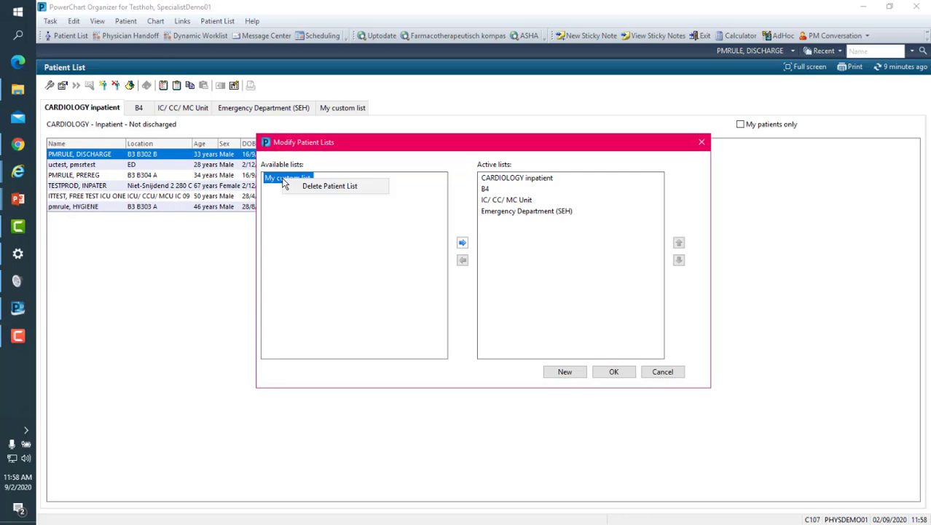
{"action": "left_click", "coordinate": [330, 187]}
{"action": "left_click", "coordinate": [505, 312]}
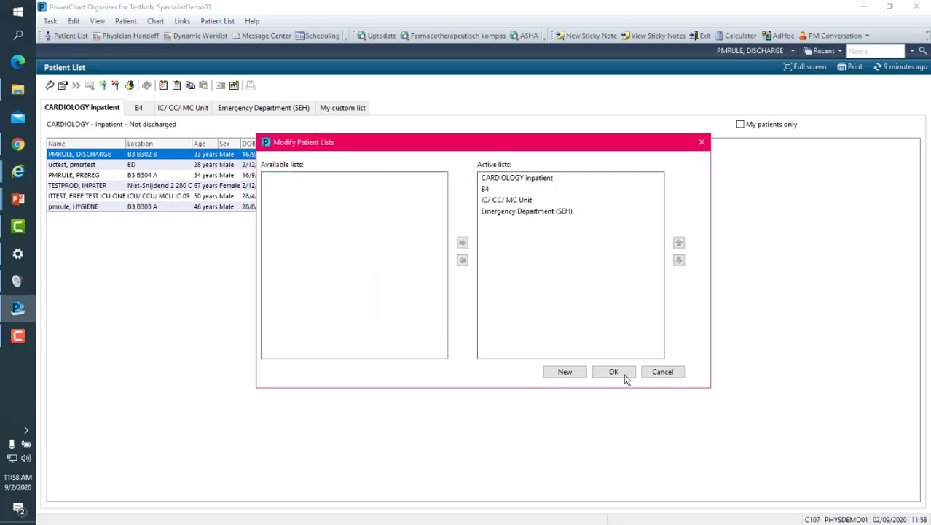
{"action": "left_click", "coordinate": [624, 374]}
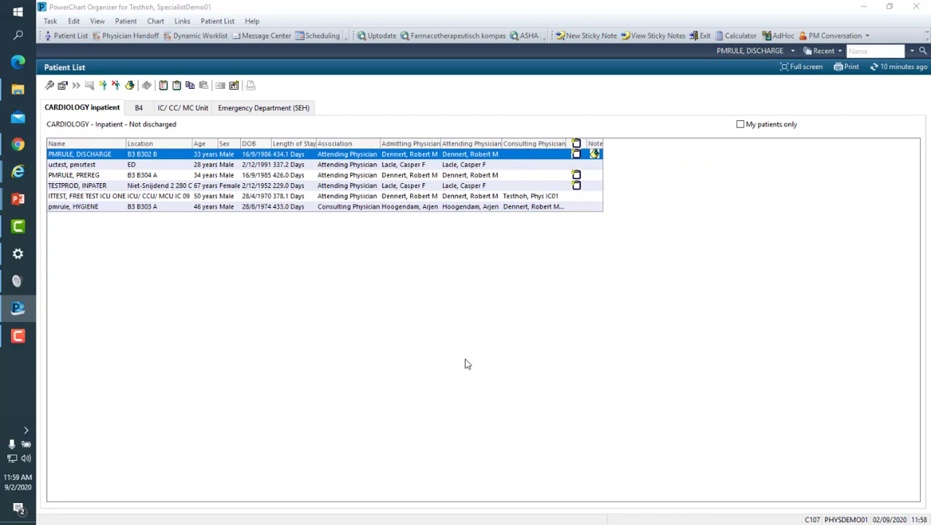